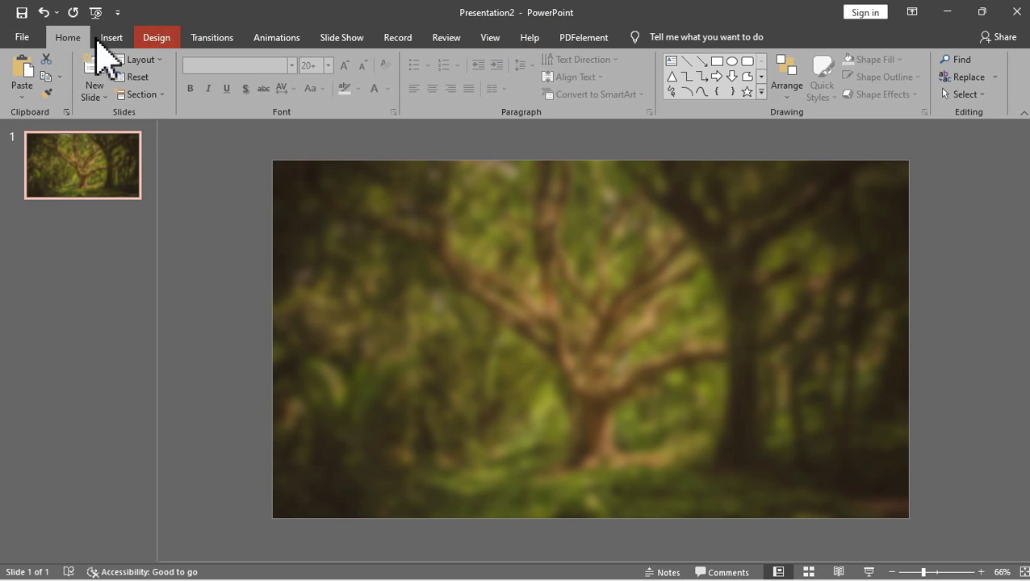
Step: Try inserting the IronMan 3D model from this device's 3D folder, and delete it from the slide
{"action": "left_click", "coordinate": [112, 38]}
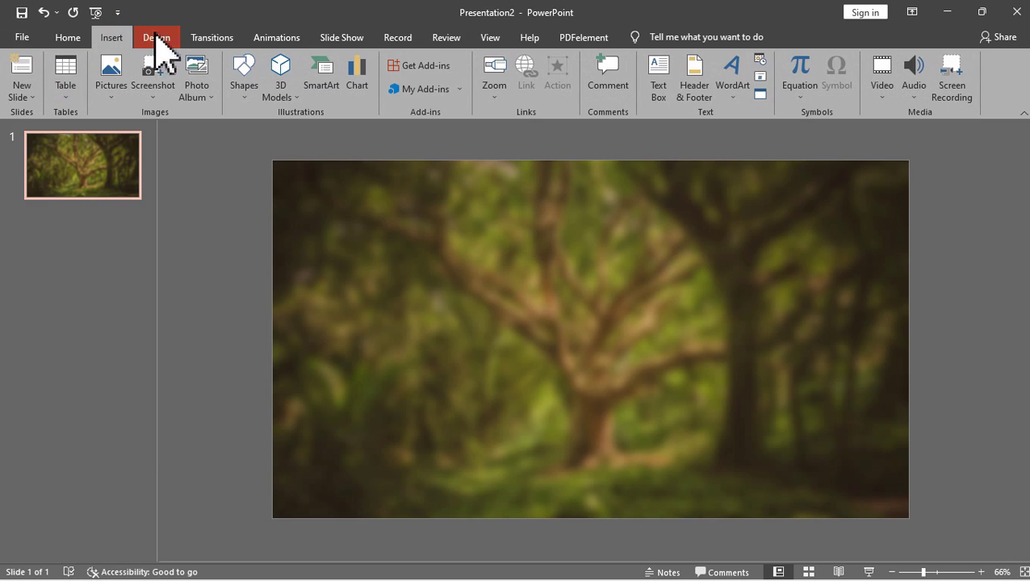
{"action": "left_click", "coordinate": [280, 85]}
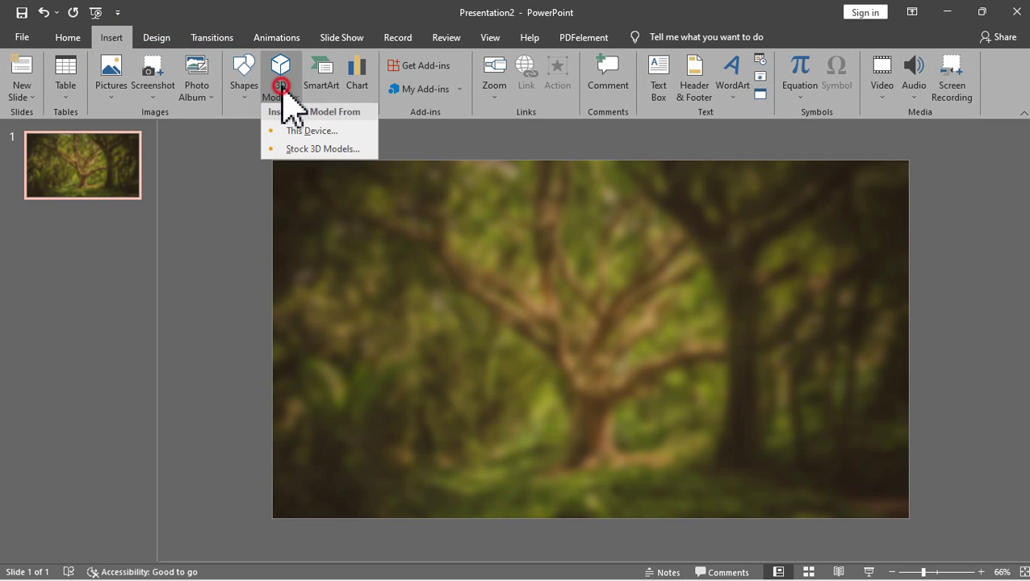
{"action": "left_click", "coordinate": [345, 134]}
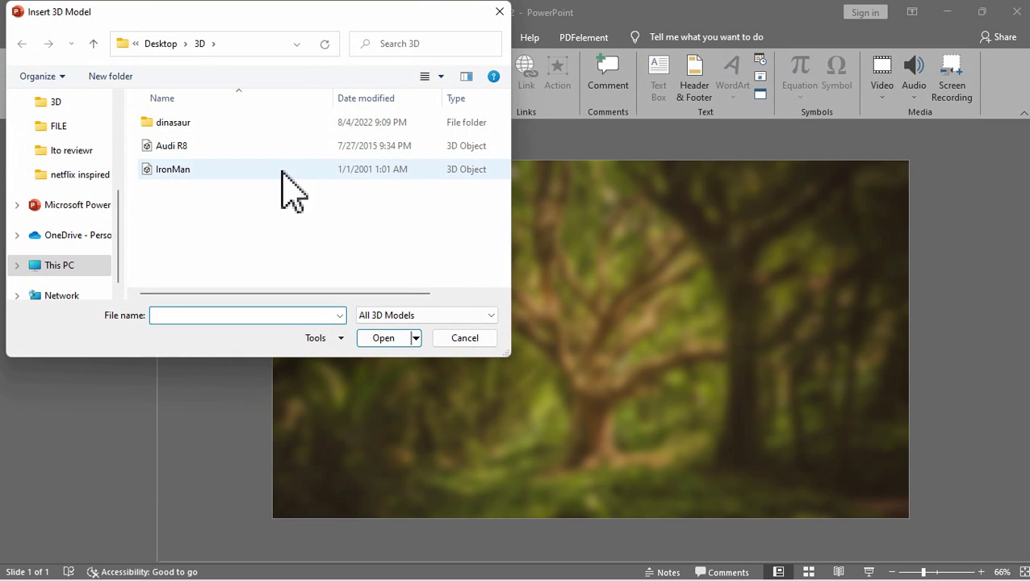
{"action": "double_click", "coordinate": [282, 170]}
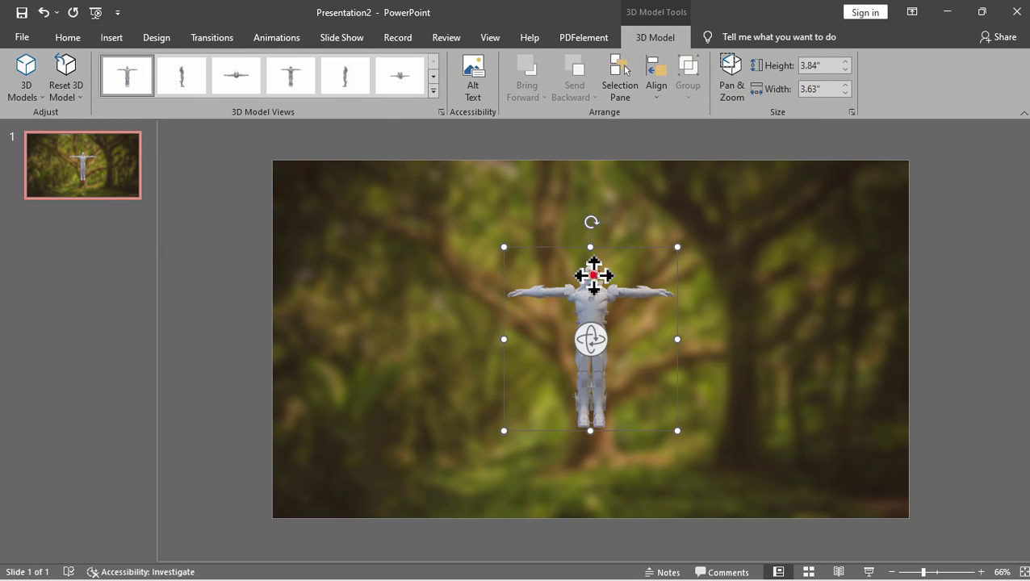
{"action": "key", "text": "Delete"}
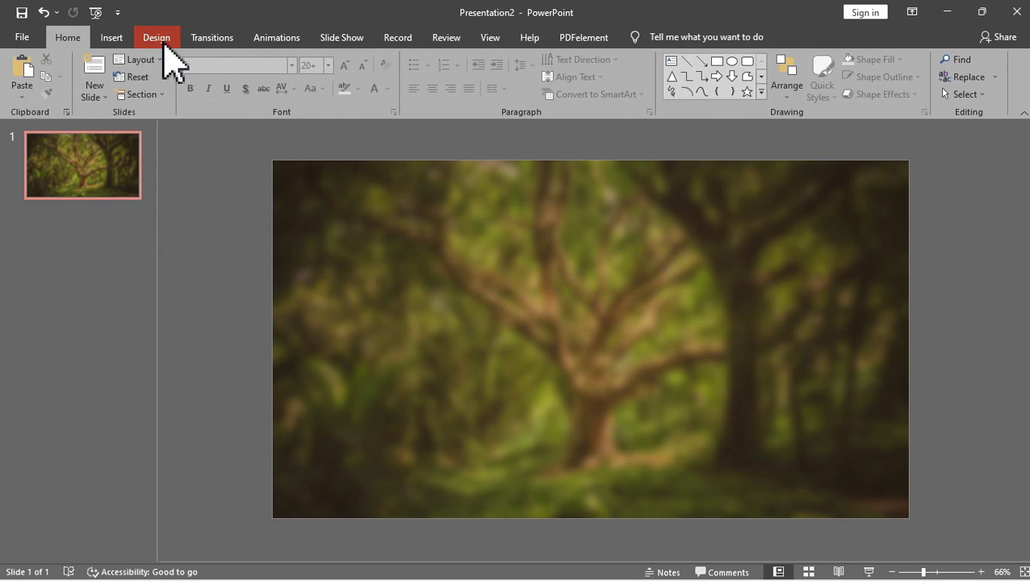
Step: Insert the animated striped T. rex from the Dinosaurs category of the stock 3D models
{"action": "left_click", "coordinate": [113, 37]}
{"action": "left_click", "coordinate": [287, 92]}
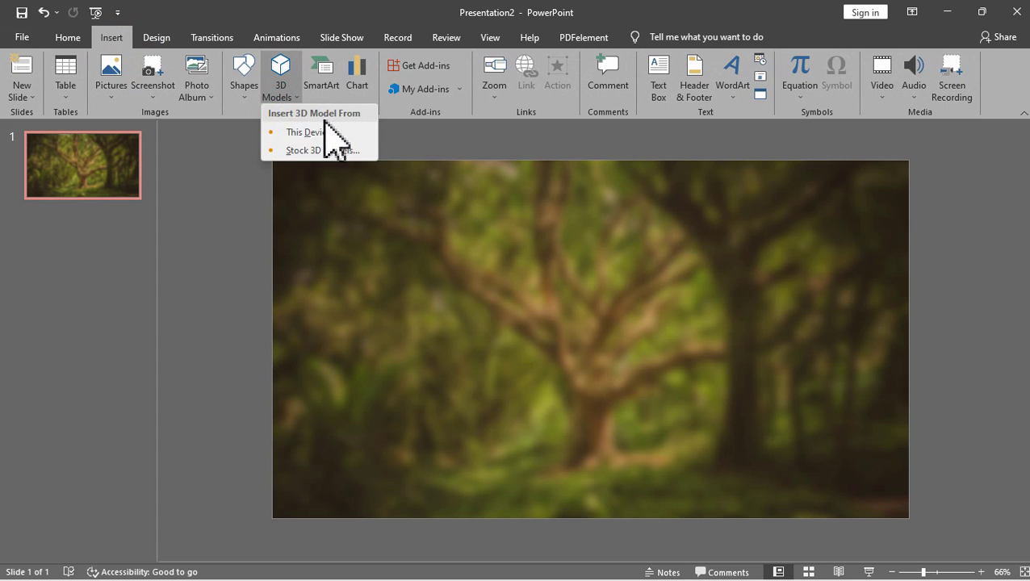
{"action": "left_click", "coordinate": [339, 151]}
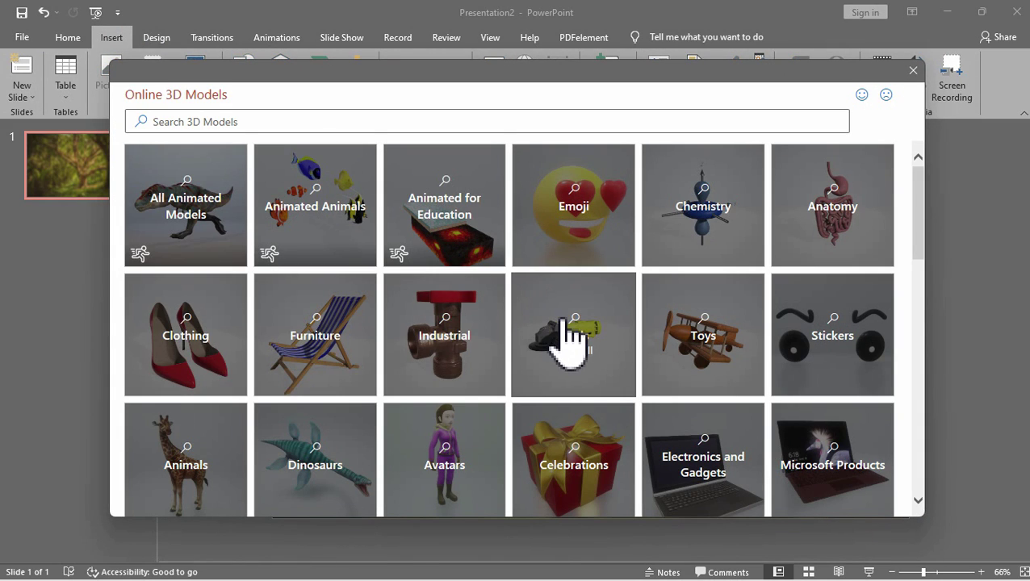
{"action": "scroll", "coordinate": [569, 334], "scroll_direction": "down", "scroll_amount": 5}
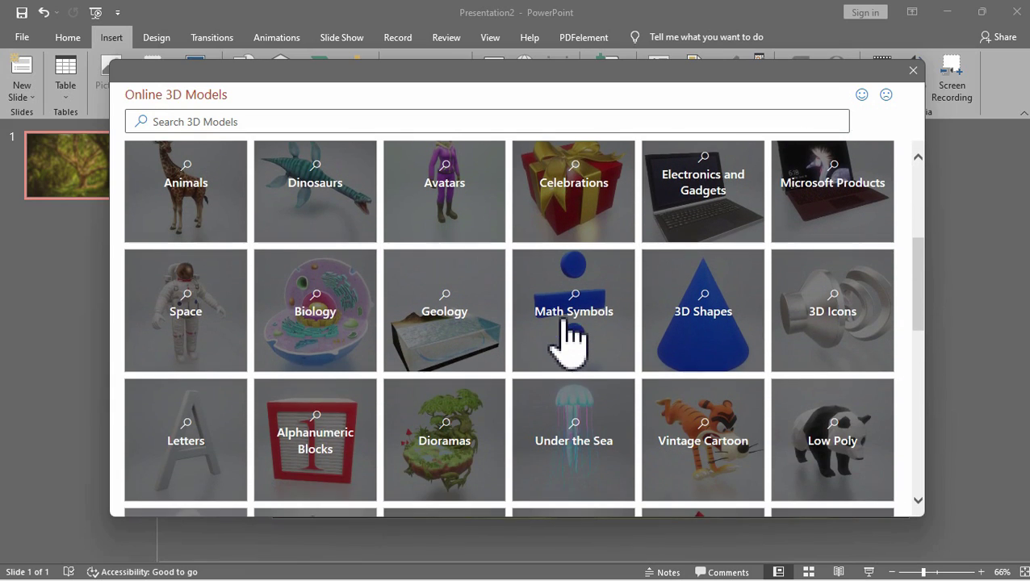
{"action": "scroll", "coordinate": [569, 335], "scroll_direction": "down", "scroll_amount": 4}
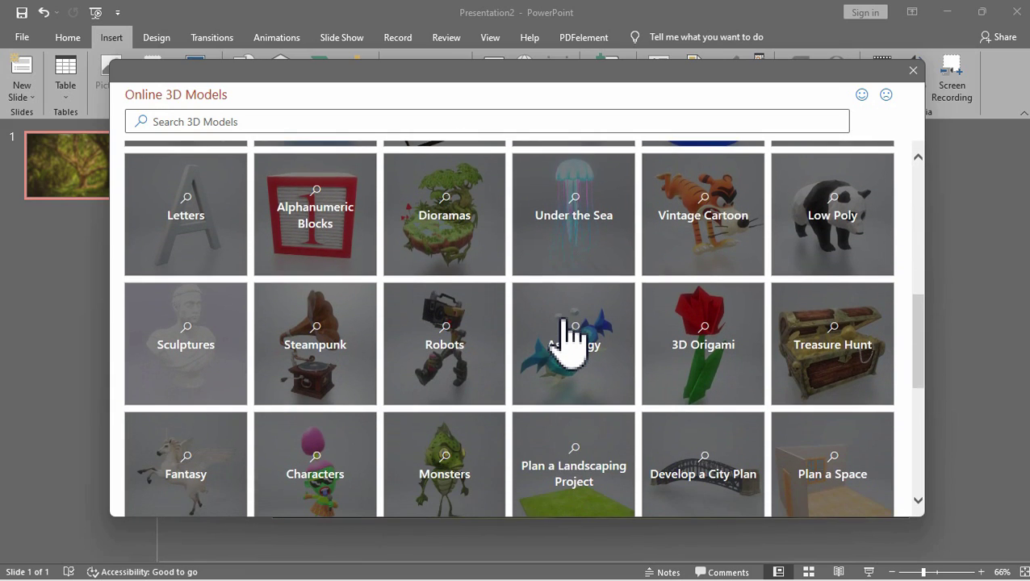
{"action": "scroll", "coordinate": [569, 335], "scroll_direction": "down", "scroll_amount": 4}
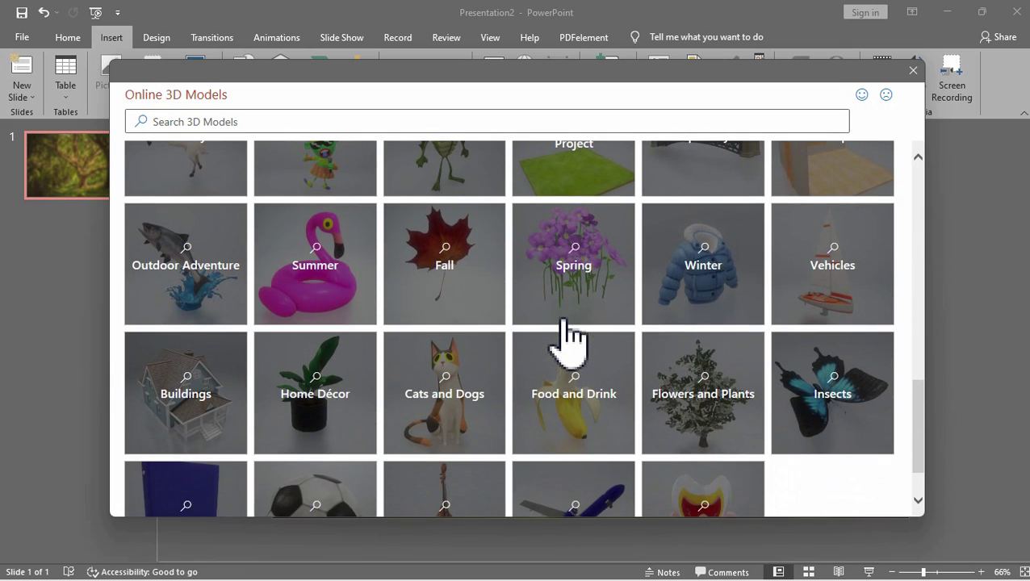
{"action": "scroll", "coordinate": [570, 335], "scroll_direction": "up", "scroll_amount": 4}
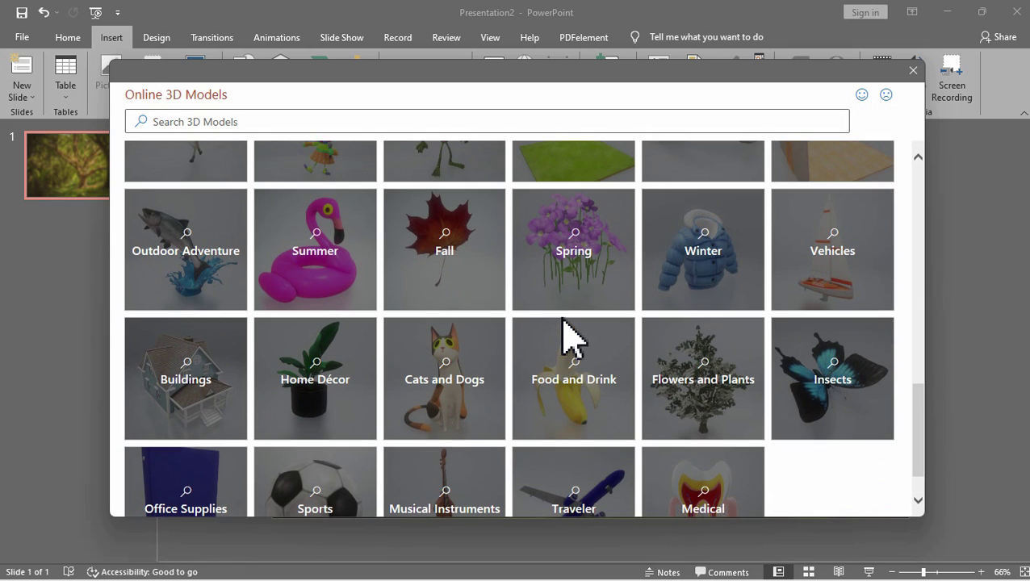
{"action": "scroll", "coordinate": [569, 335], "scroll_direction": "up", "scroll_amount": 5}
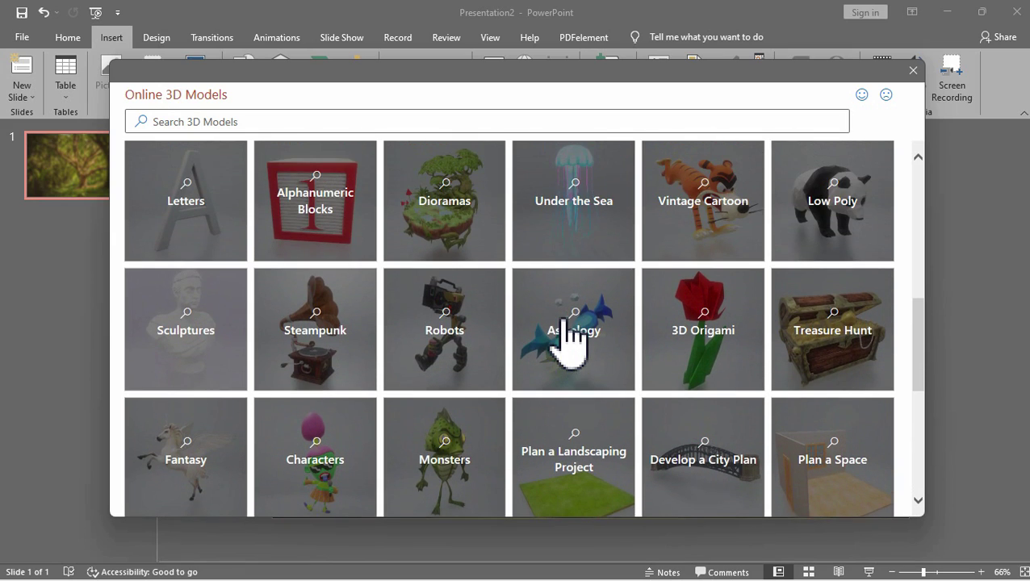
{"action": "scroll", "coordinate": [569, 335], "scroll_direction": "up", "scroll_amount": 3}
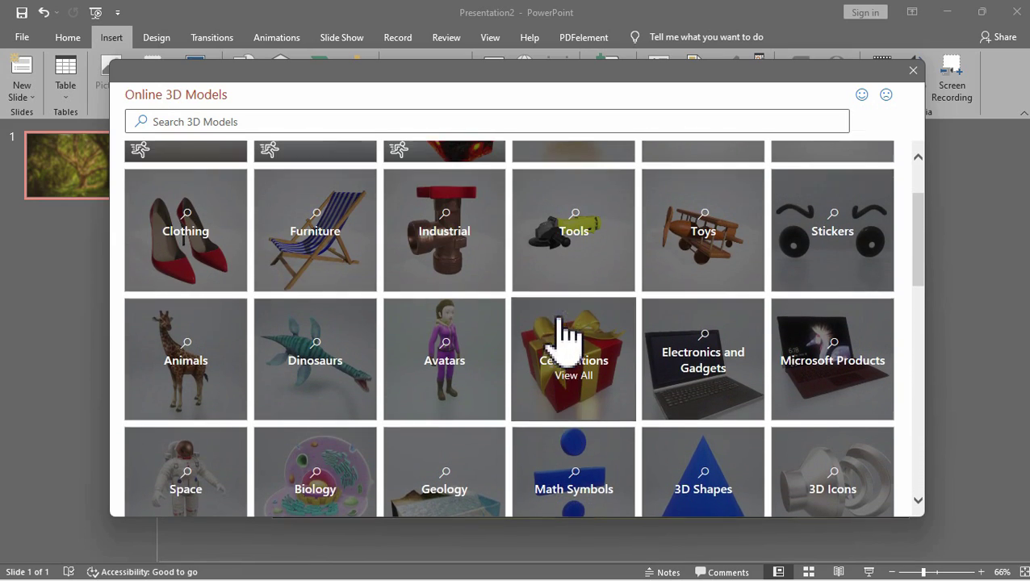
{"action": "left_click", "coordinate": [353, 378]}
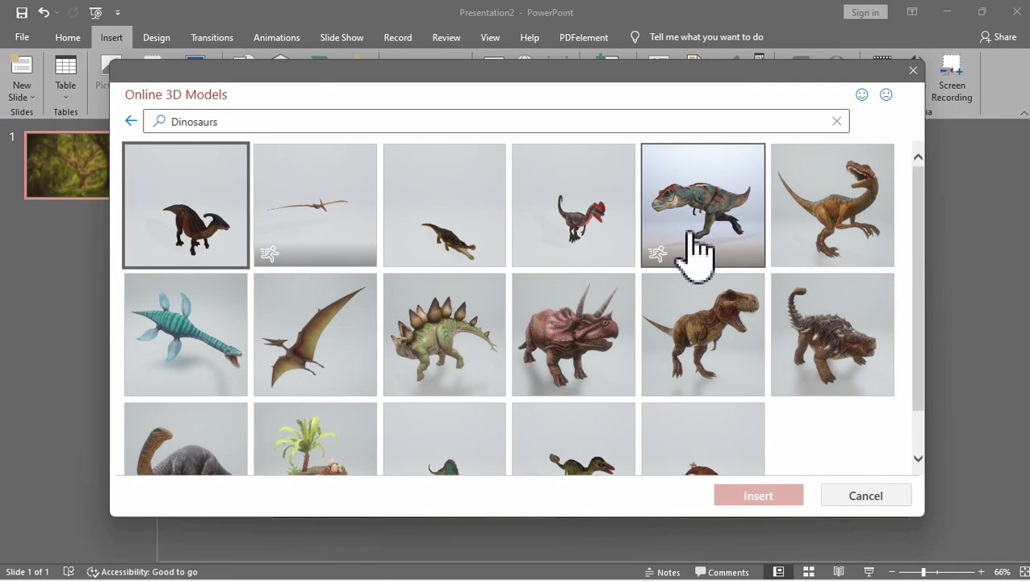
{"action": "left_click", "coordinate": [715, 190]}
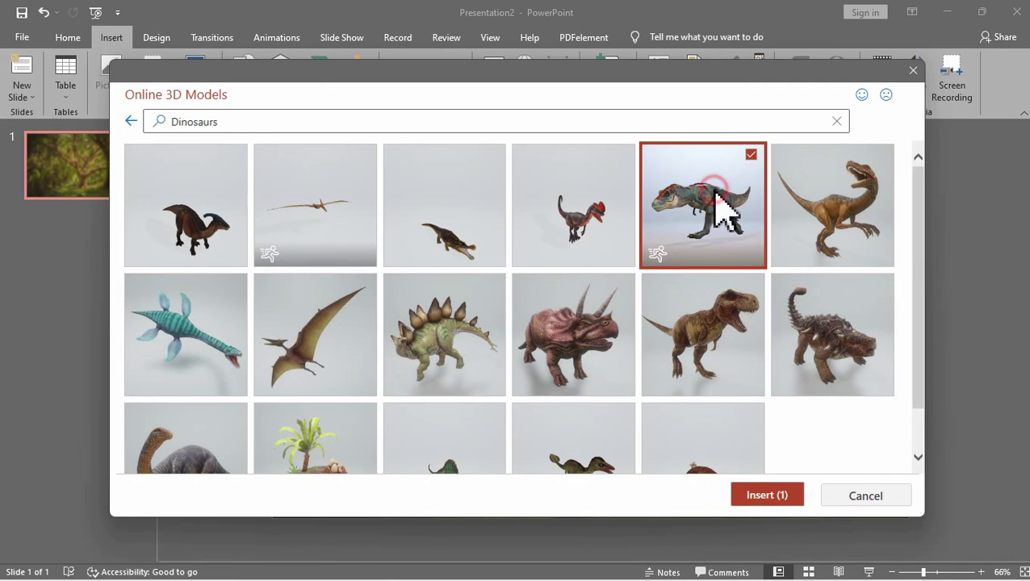
{"action": "left_click", "coordinate": [786, 494]}
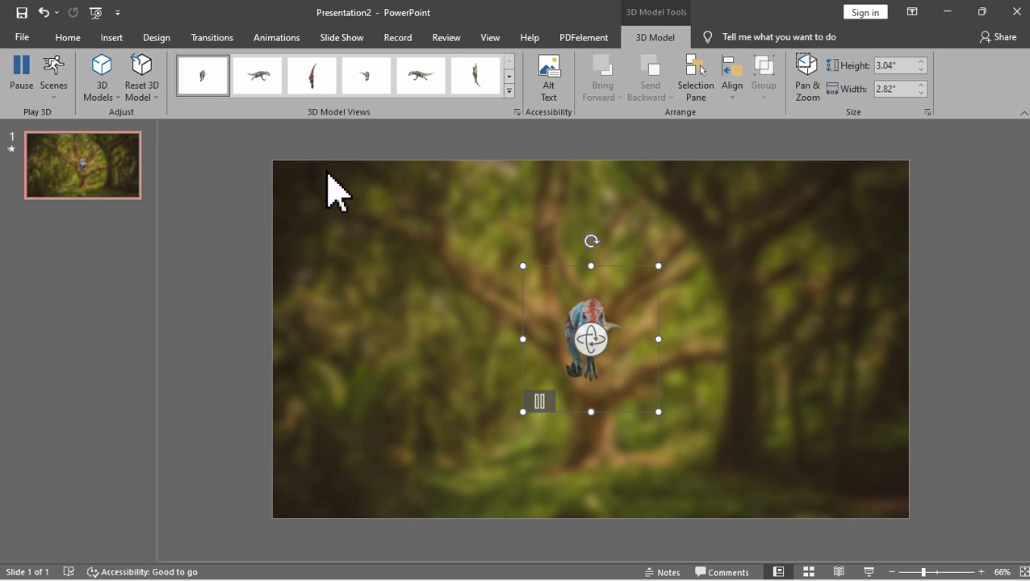
Step: Try Scene 2 as the dinosaur model's animation
{"action": "left_click", "coordinate": [54, 81]}
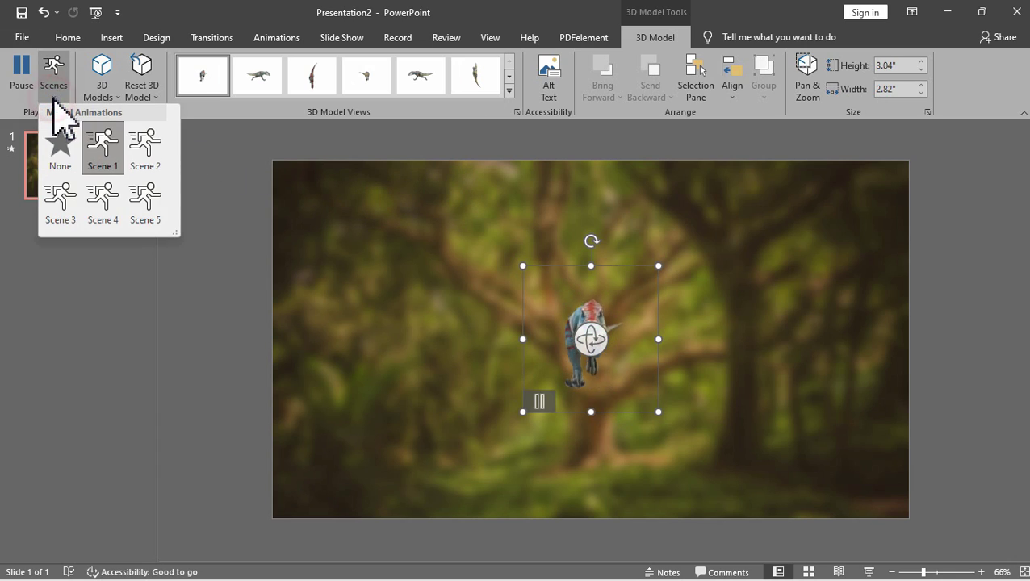
{"action": "left_click", "coordinate": [147, 150]}
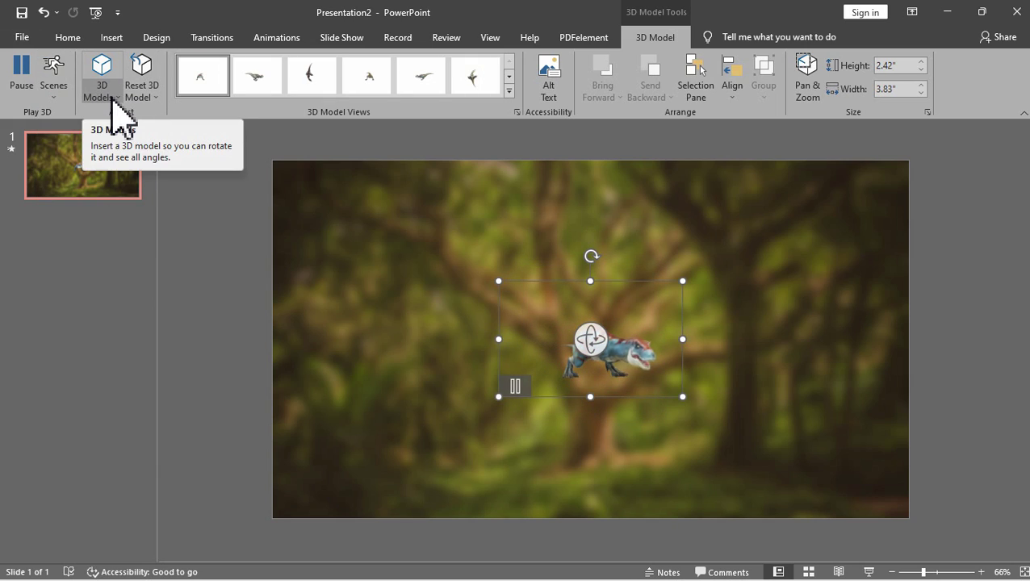
{"action": "left_click", "coordinate": [54, 81]}
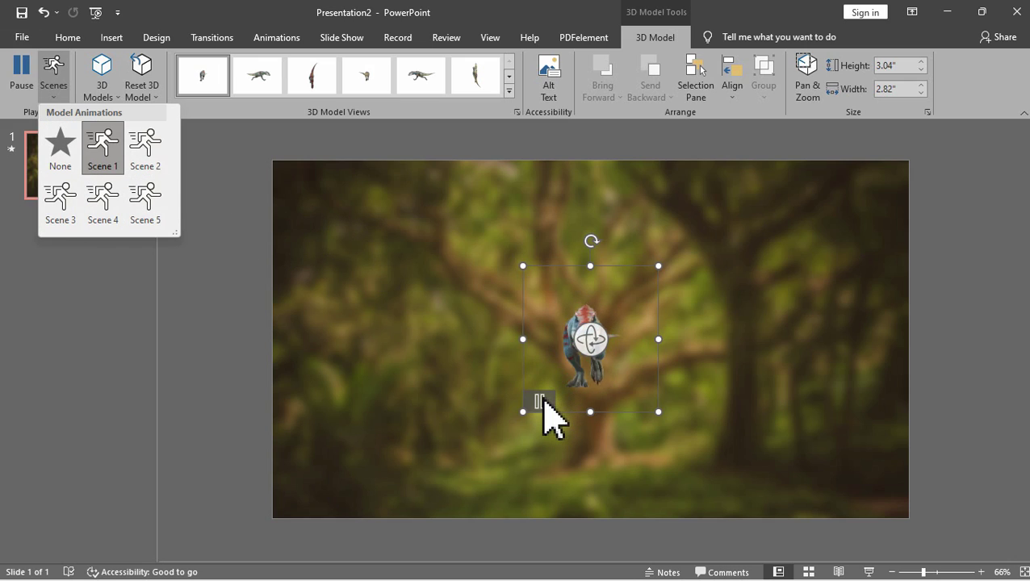
Step: Pause the dinosaur's animation with its mouth open and set its scene to None
{"action": "left_click", "coordinate": [502, 371]}
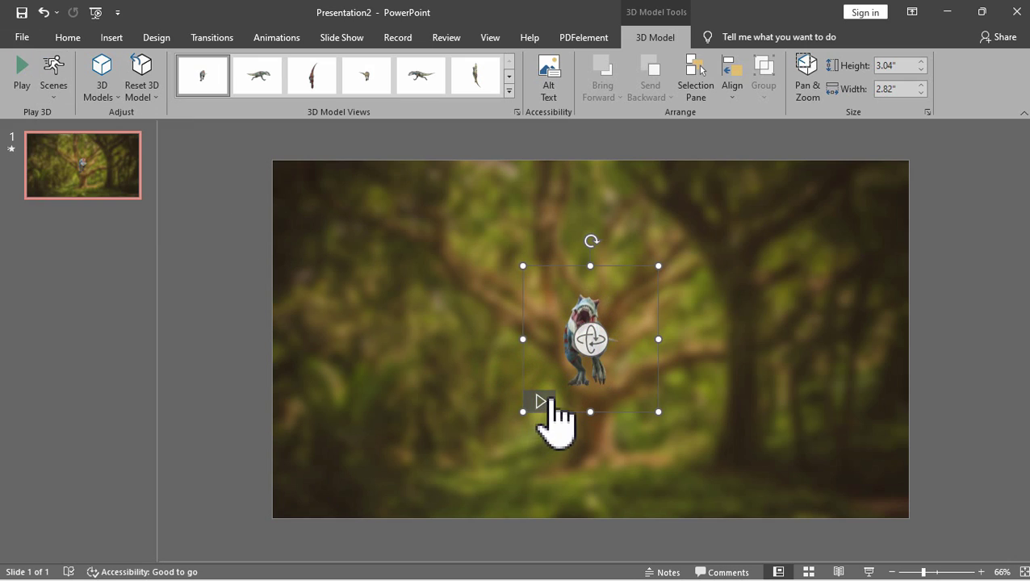
{"action": "left_click", "coordinate": [50, 85]}
{"action": "left_click", "coordinate": [55, 150]}
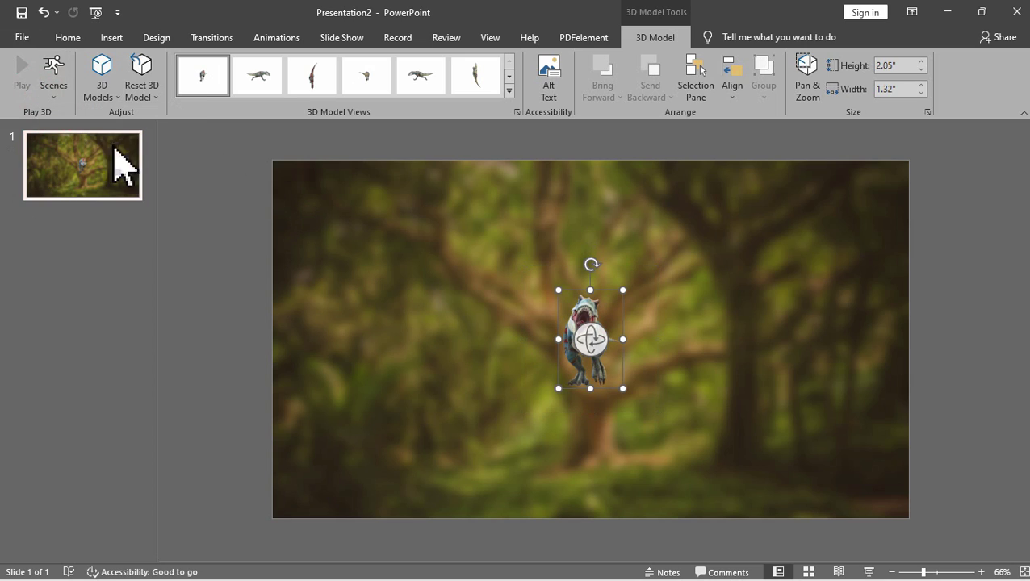
Step: Enlarge the dinosaur model to fill most of the slide and turn it in 3D so its head faces right
{"action": "left_click_drag", "start_coordinate": [622, 390], "coordinate": [710, 458]}
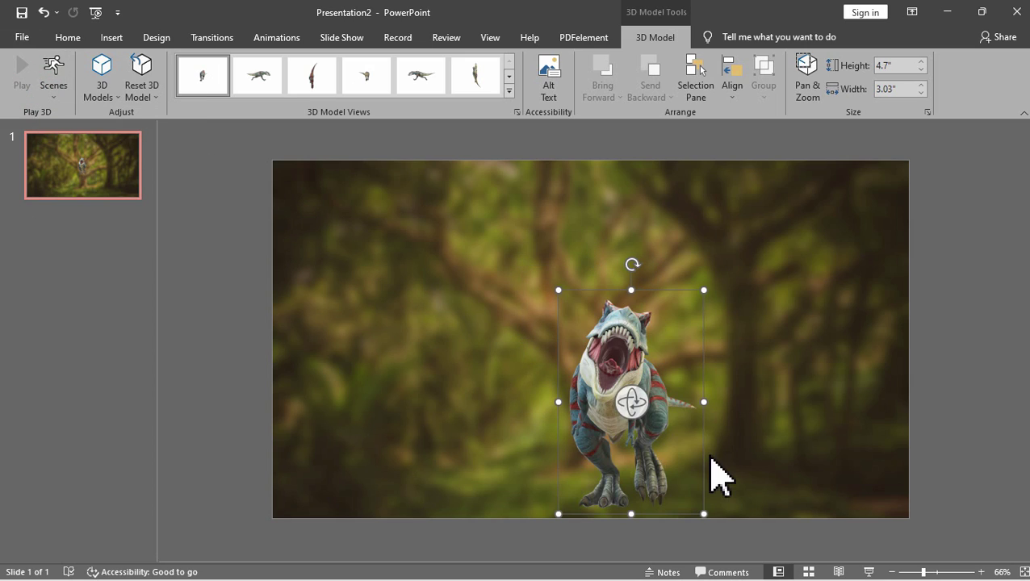
{"action": "left_click_drag", "start_coordinate": [662, 395], "coordinate": [514, 261]}
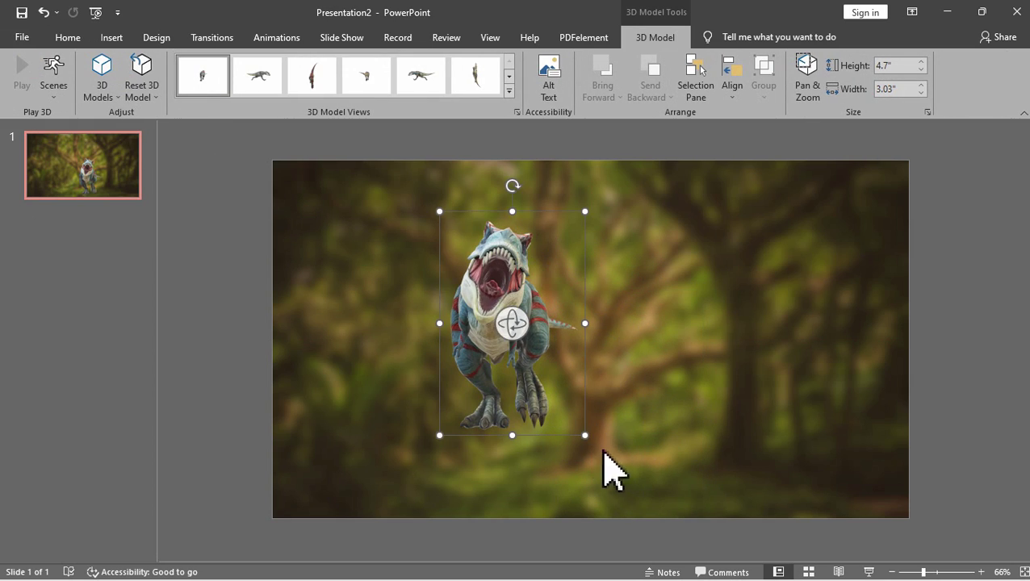
{"action": "left_click_drag", "start_coordinate": [583, 434], "coordinate": [682, 494]}
{"action": "left_click_drag", "start_coordinate": [565, 352], "coordinate": [804, 278]}
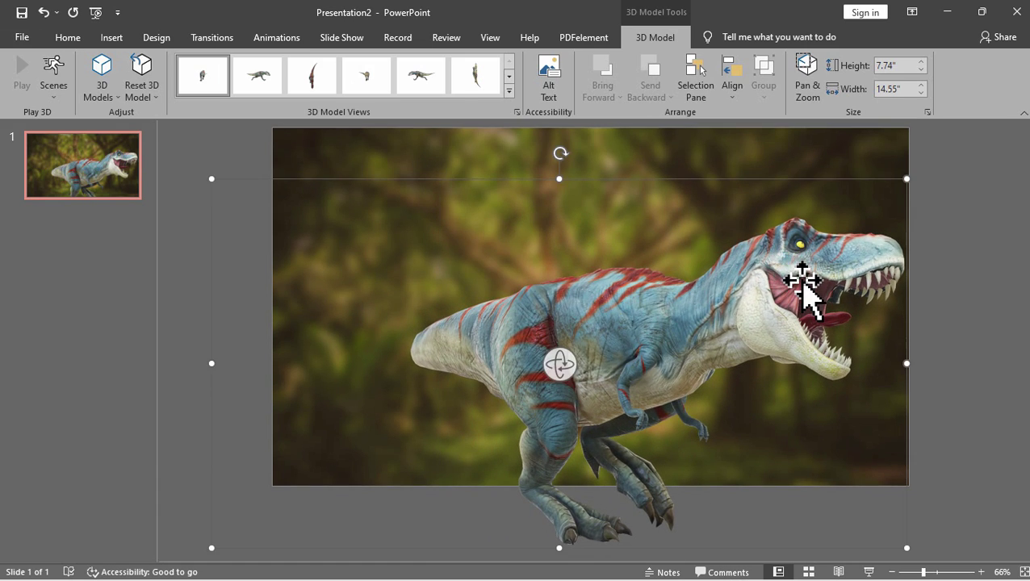
Step: Move the dinosaur to the slide's left side, reduce it to about 6.51" high, and adjust its 3D rotation
{"action": "left_click_drag", "start_coordinate": [817, 266], "coordinate": [659, 232]}
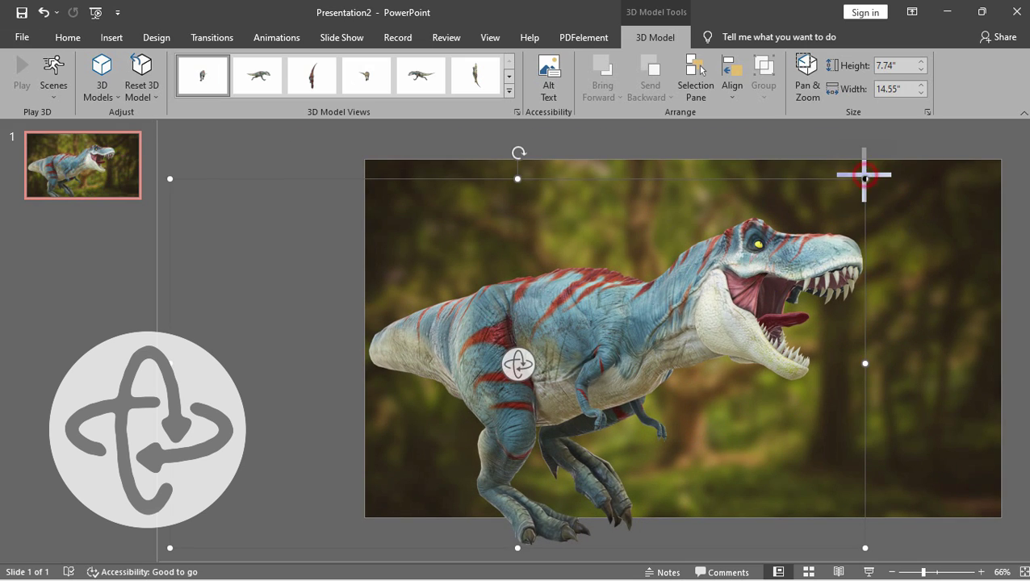
{"action": "left_click_drag", "start_coordinate": [864, 174], "coordinate": [754, 236]}
{"action": "left_click_drag", "start_coordinate": [564, 379], "coordinate": [598, 345]}
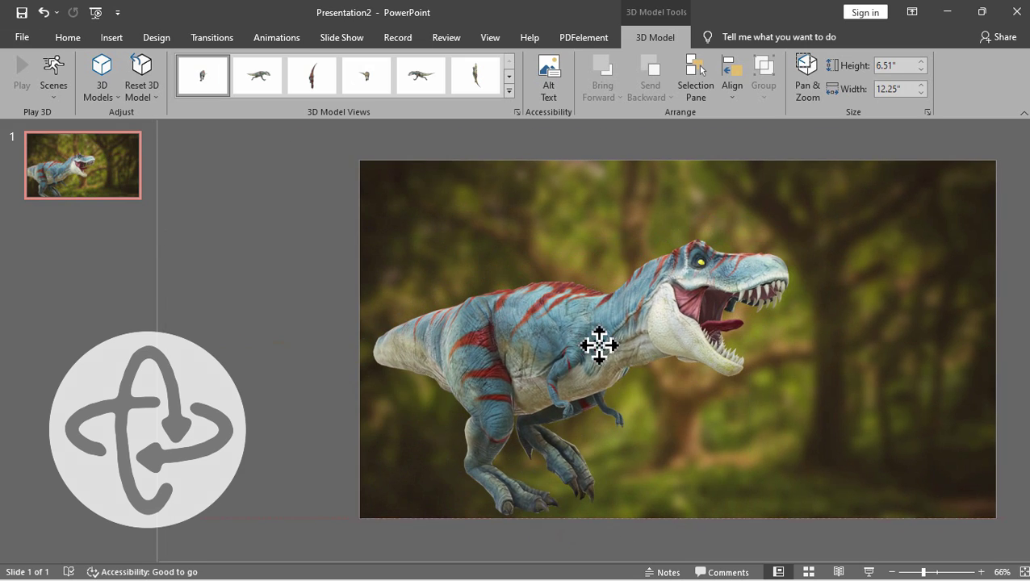
{"action": "left_click_drag", "start_coordinate": [466, 361], "coordinate": [460, 340]}
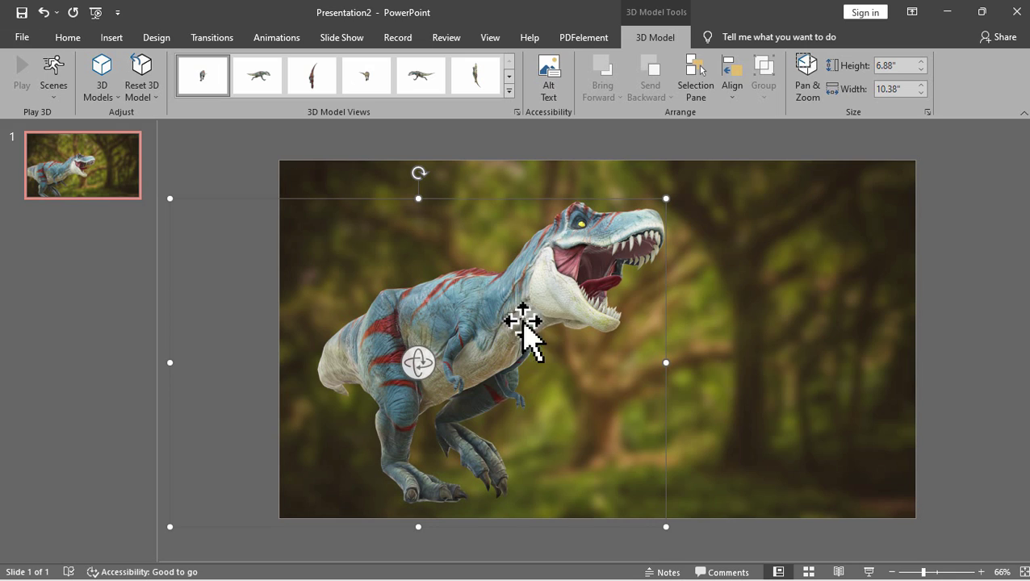
Step: Enlarge the dinosaur to about 7.36" high, then fine-tune its position and 3D rotation on the left half of the slide
{"action": "left_click_drag", "start_coordinate": [667, 199], "coordinate": [702, 180]}
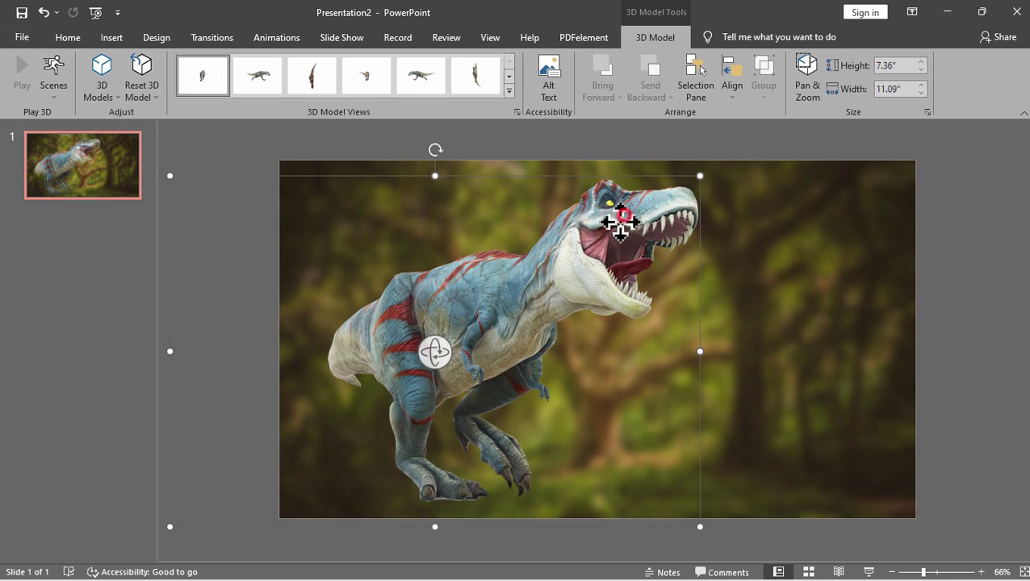
{"action": "left_click_drag", "start_coordinate": [619, 220], "coordinate": [558, 242]}
{"action": "mouse_move", "coordinate": [436, 373]}
{"action": "left_mouse_down"}
{"action": "mouse_move", "coordinate": [427, 391]}
{"action": "mouse_move", "coordinate": [420, 385]}
{"action": "mouse_move", "coordinate": [428, 403]}
{"action": "mouse_move", "coordinate": [431, 391]}
{"action": "left_mouse_up"}
{"action": "left_click_drag", "start_coordinate": [520, 336], "coordinate": [524, 301]}
{"action": "left_click", "coordinate": [264, 147]}
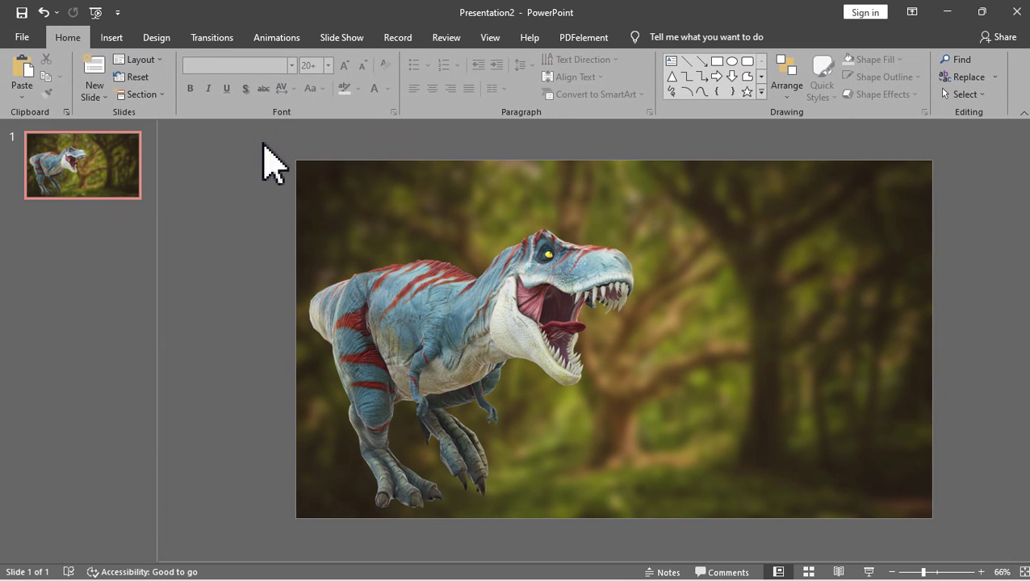
Step: Add the title "JURASSIC WORLD: DOMINION" and the film's description paragraph, placing both text boxes to the right of the dinosaur
{"action": "type", "text": "JURASSIC WORLD: DOMINION Jurassic World: Dominion is the third film in the Jurassic World trilogy and the direct sequel to the 2018 film Jurassic World: Fallen Kingdom. It is the sixth film in the Jurassic Park film series and served as the conclusion to the Jurassic World saga as a whole."}
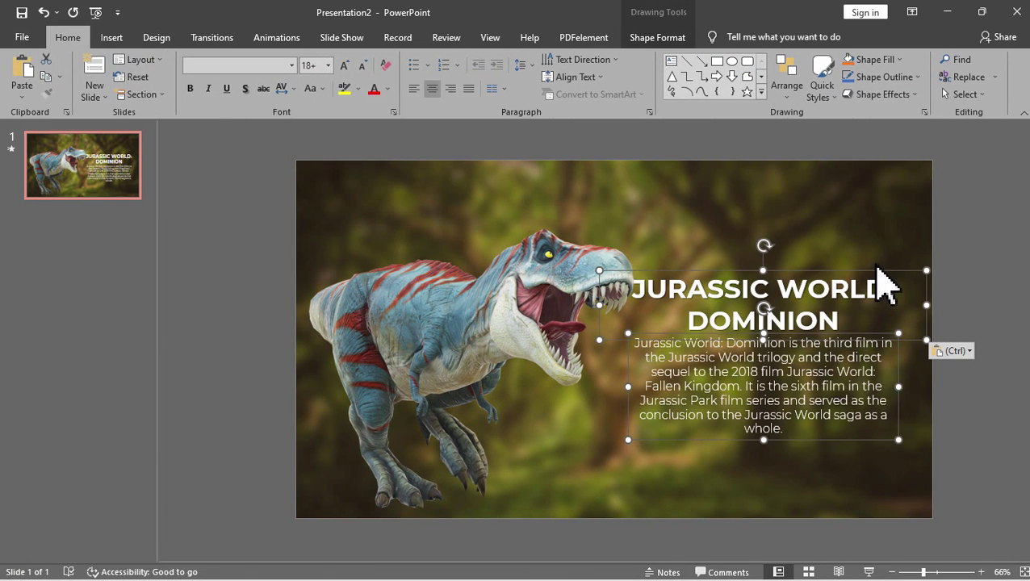
{"action": "left_click_drag", "start_coordinate": [875, 271], "coordinate": [891, 267]}
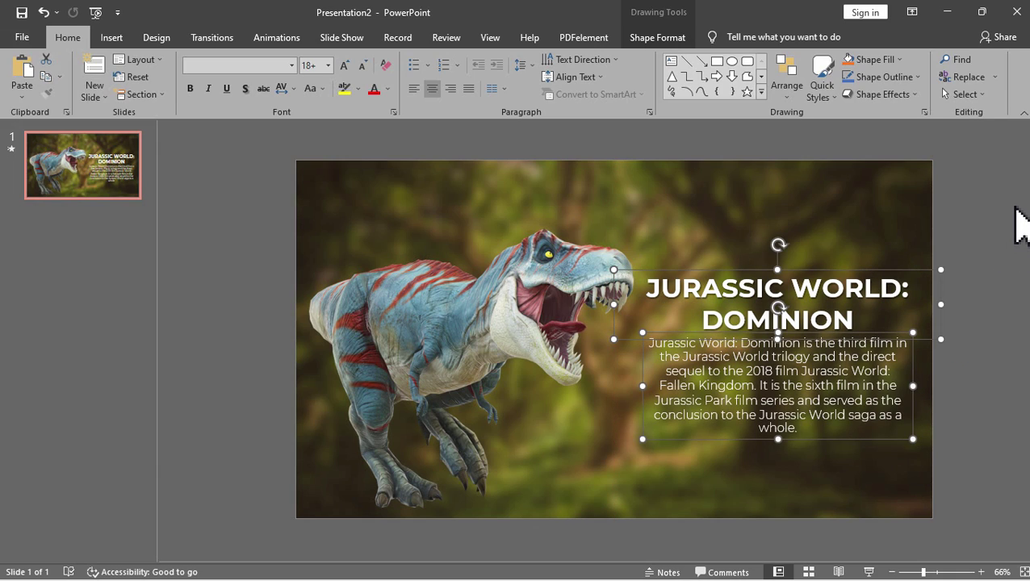
{"action": "left_click", "coordinate": [1016, 208]}
{"action": "key", "text": "ctrl+z"}
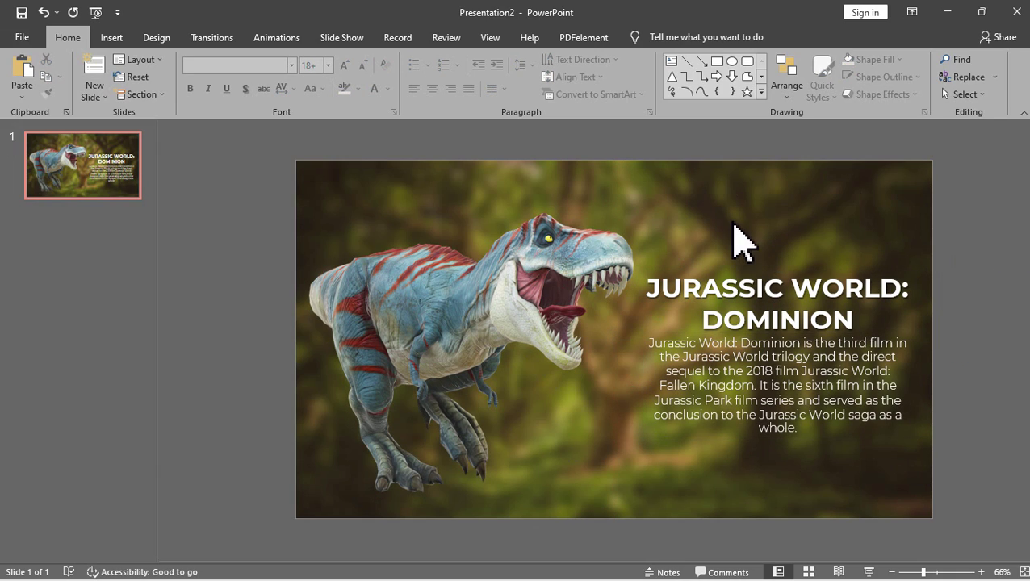
Step: Rename the 3D dinosaur model to "!!Dinosaur" in the slide's object list
{"action": "left_click", "coordinate": [525, 266]}
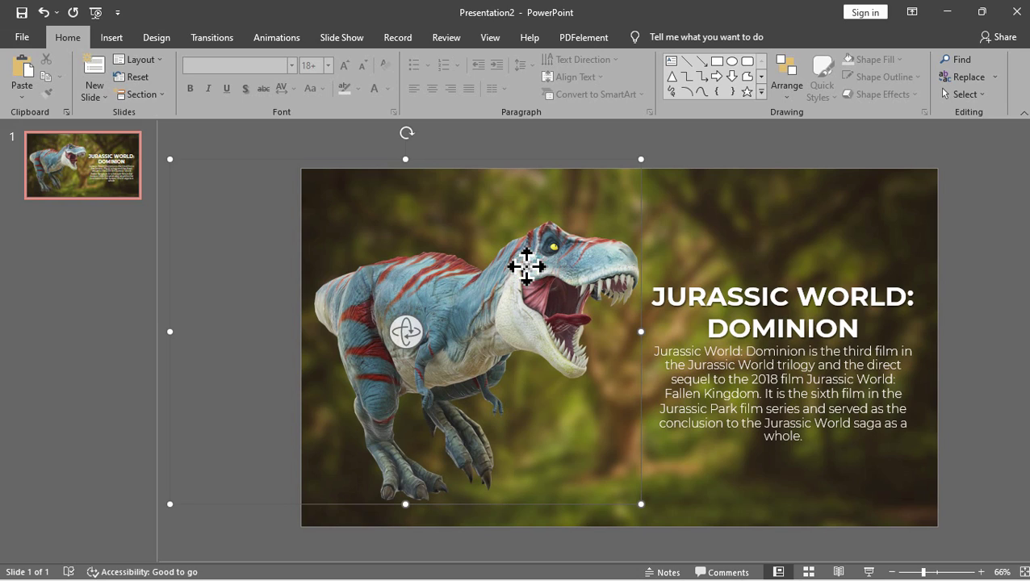
{"action": "left_click", "coordinate": [697, 95]}
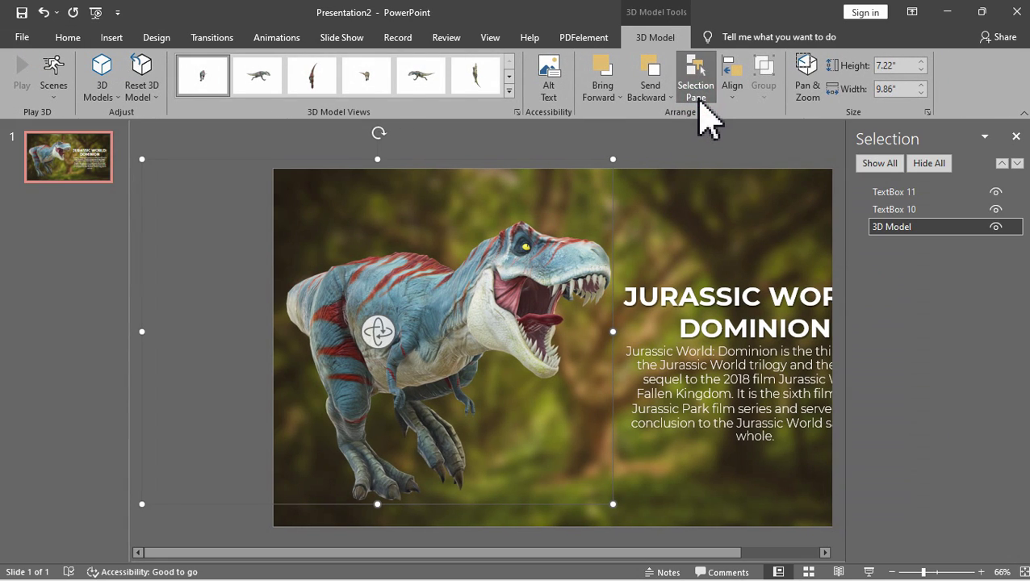
{"action": "double_click", "coordinate": [913, 228]}
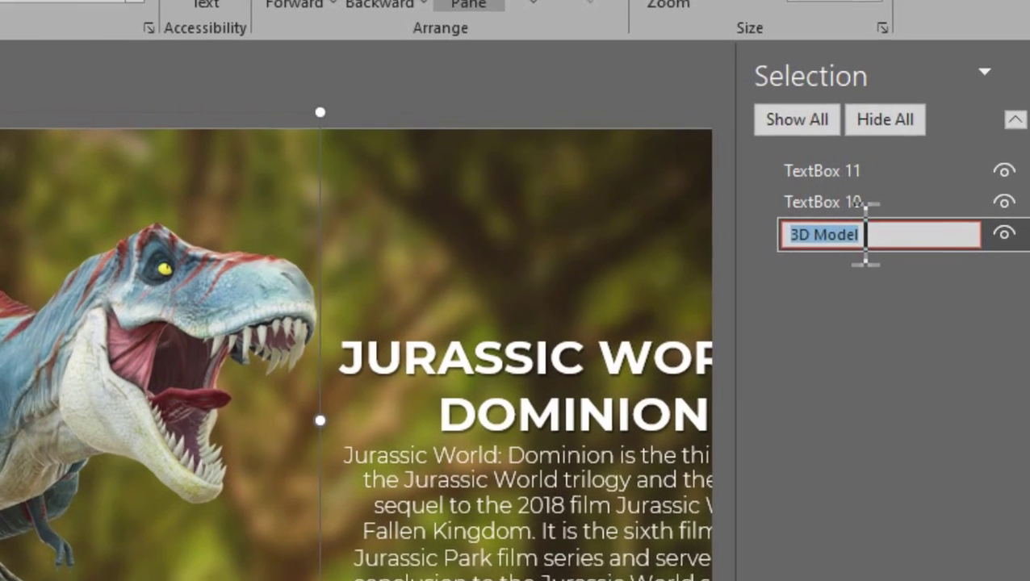
{"action": "type", "text": "!!Dinosaur"}
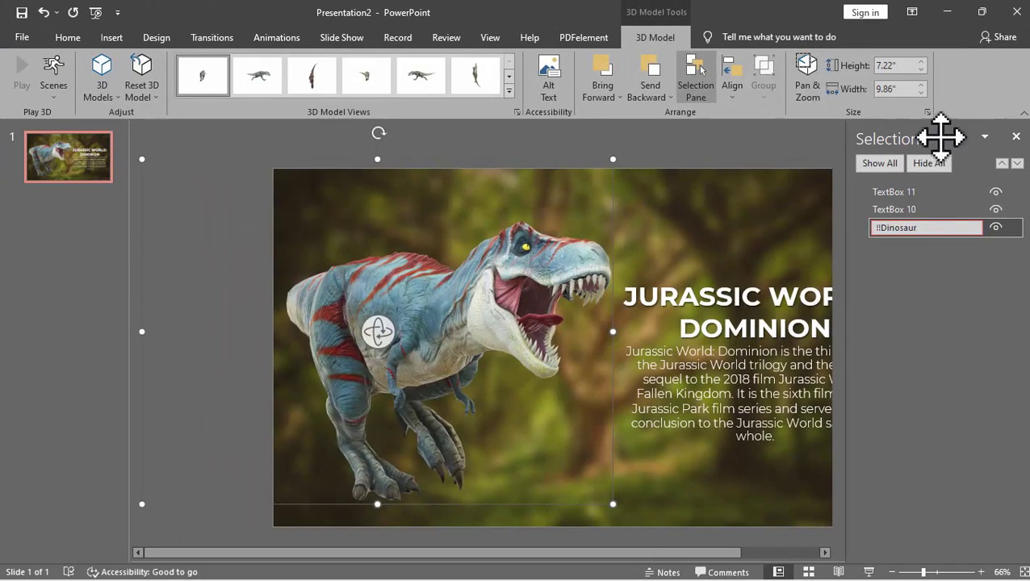
{"action": "left_click", "coordinate": [1015, 137]}
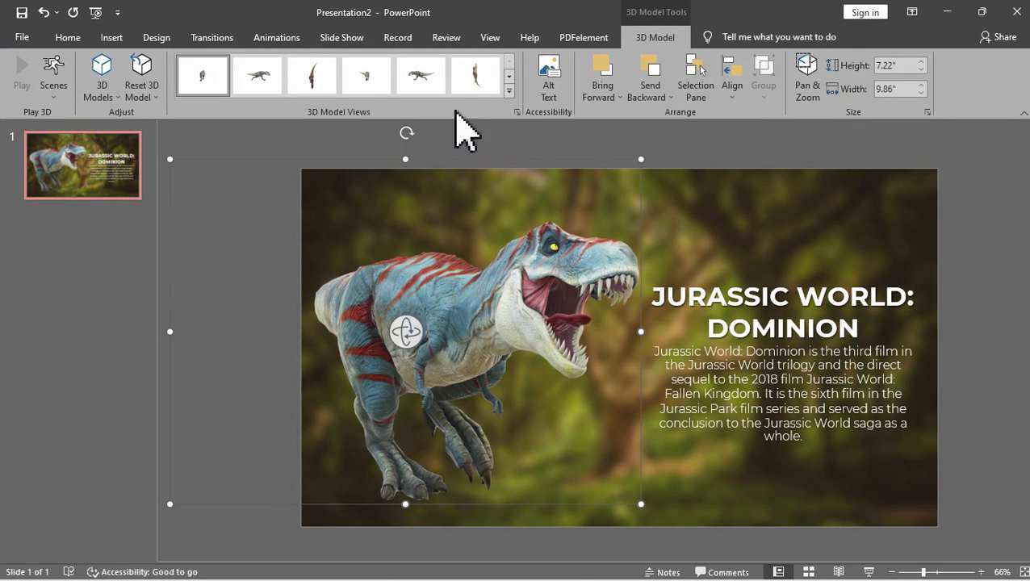
Step: Apply the Arrive animation to the dinosaur, and a Fly In animation from the right to the title and description text boxes
{"action": "left_click", "coordinate": [273, 37]}
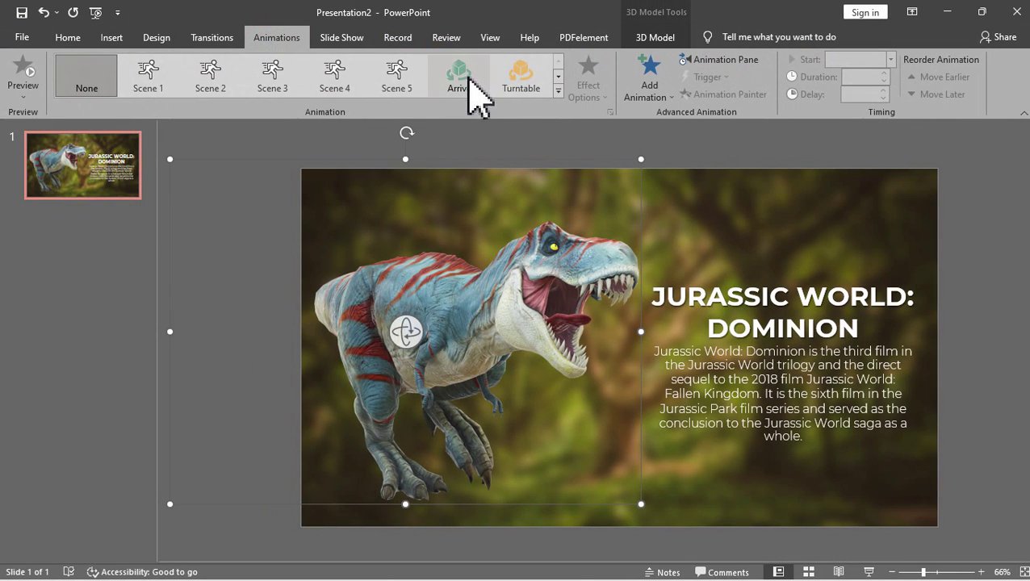
{"action": "left_click", "coordinate": [464, 77]}
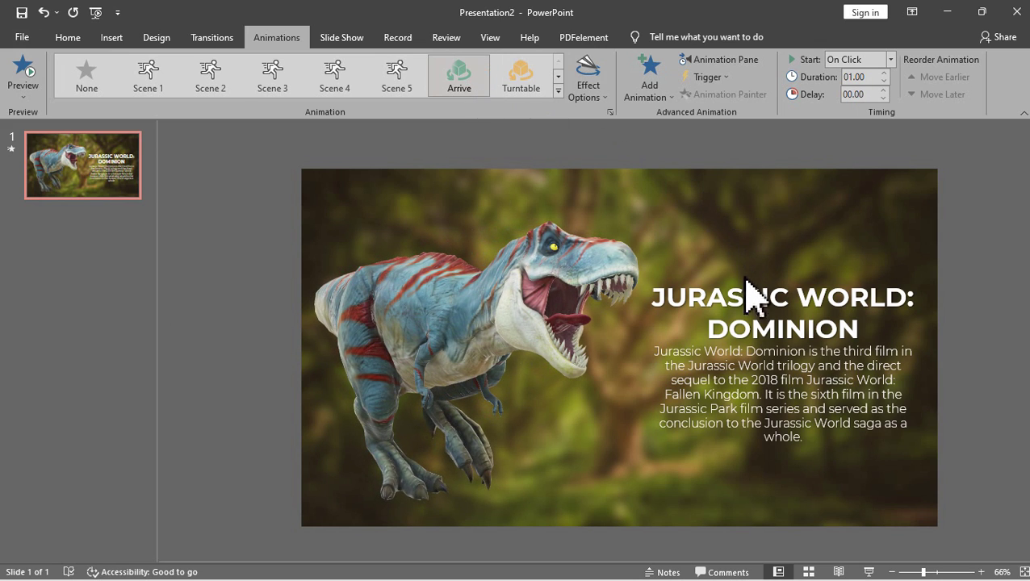
{"action": "left_click", "coordinate": [764, 276]}
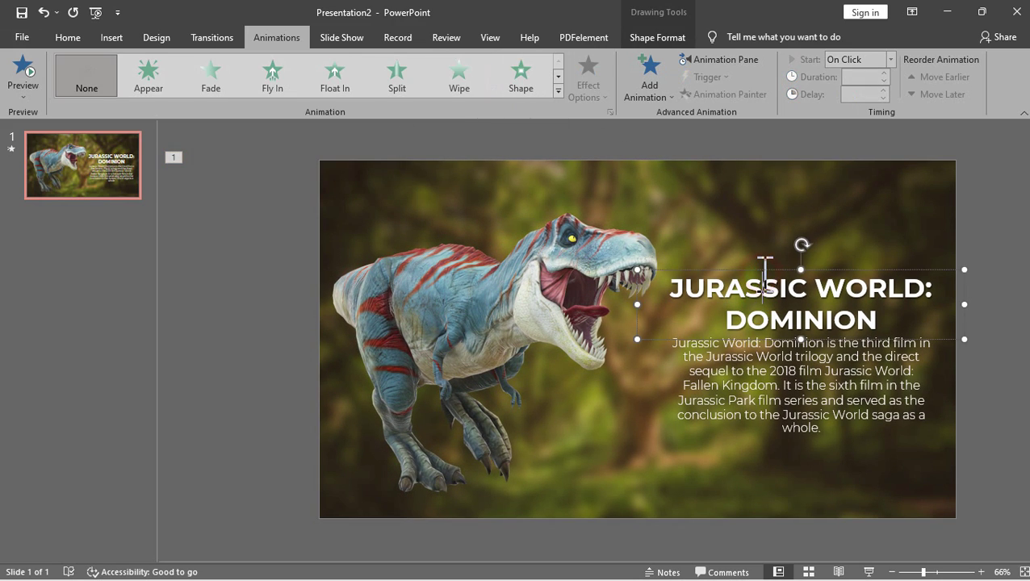
{"action": "left_click", "coordinate": [768, 370]}
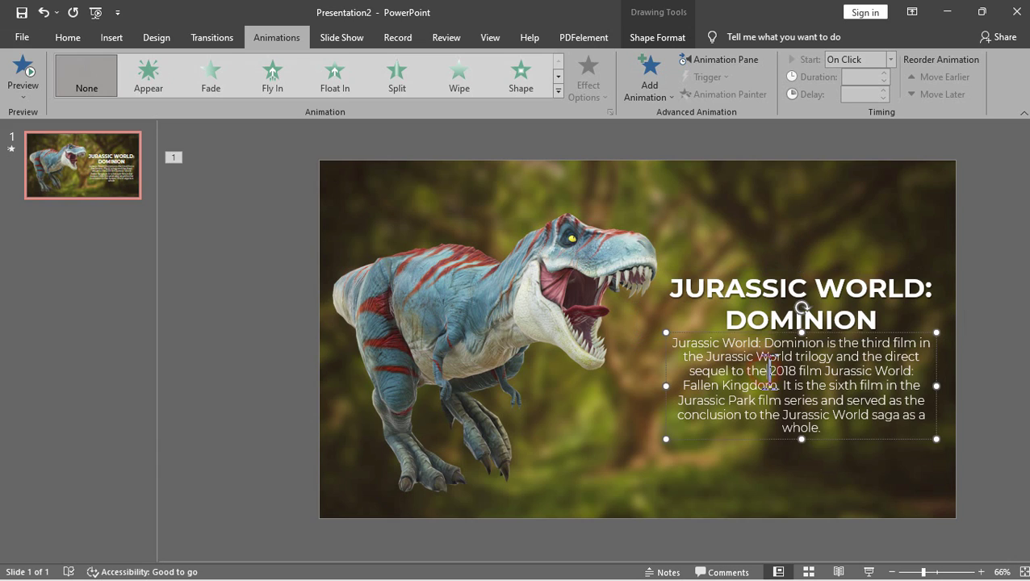
{"action": "left_click", "coordinate": [751, 327], "text": "shift"}
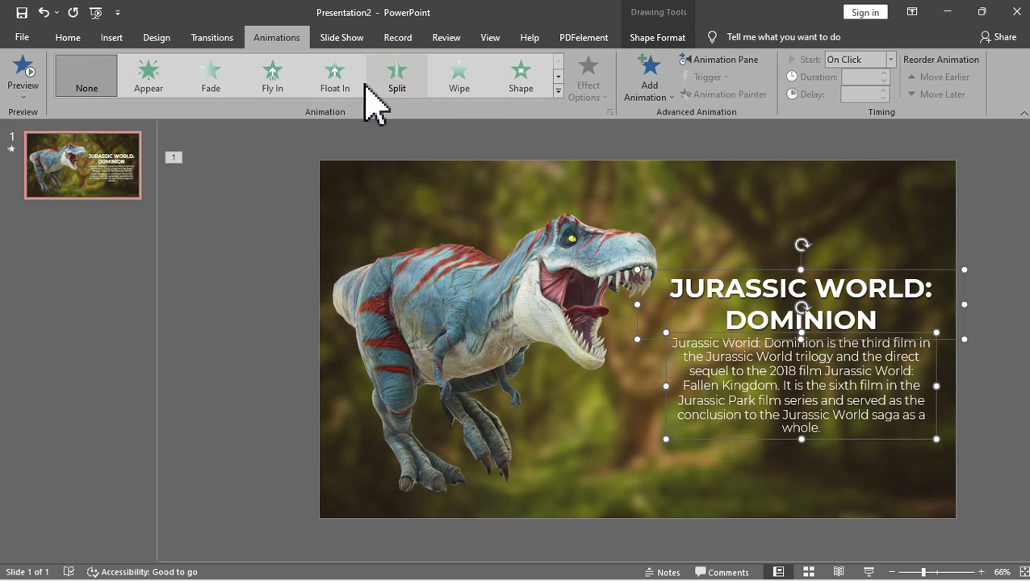
{"action": "left_click", "coordinate": [269, 86]}
{"action": "left_click", "coordinate": [588, 81]}
{"action": "left_click", "coordinate": [626, 207]}
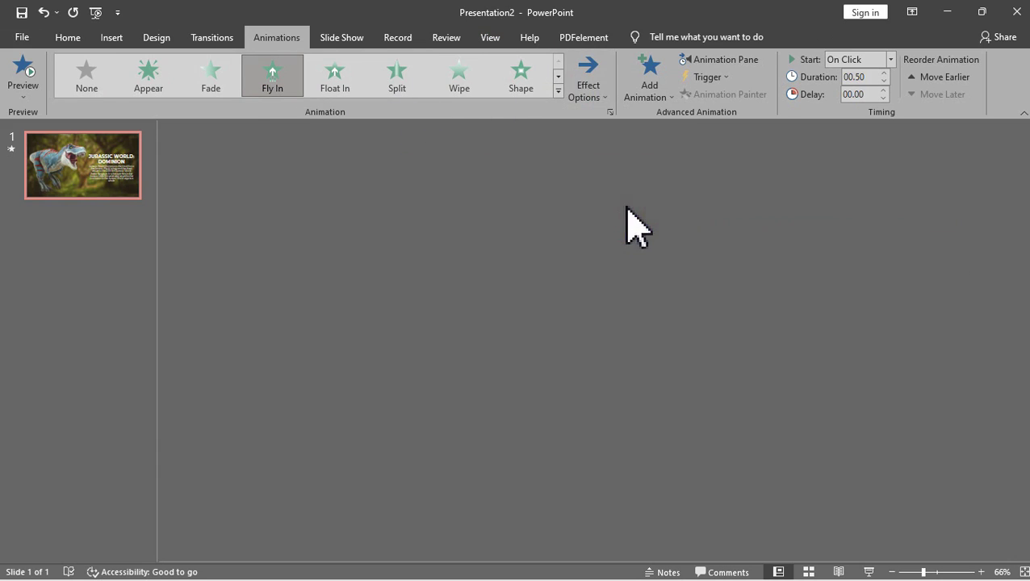
{"action": "left_click", "coordinate": [587, 80]}
{"action": "left_click", "coordinate": [641, 343]}
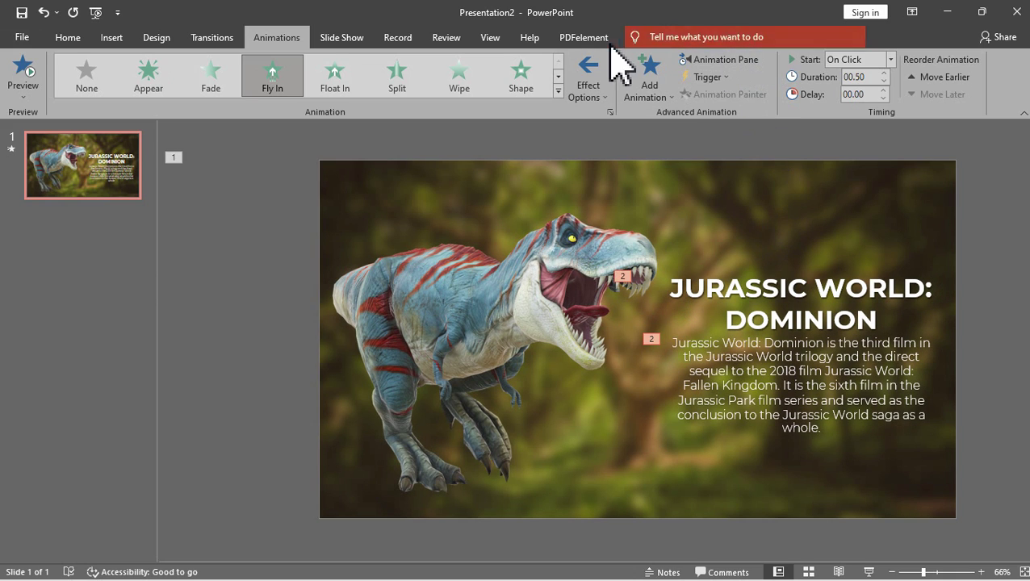
Step: Set all three animations on the slide to start With Previous with a duration of 1 second
{"action": "left_click", "coordinate": [718, 60]}
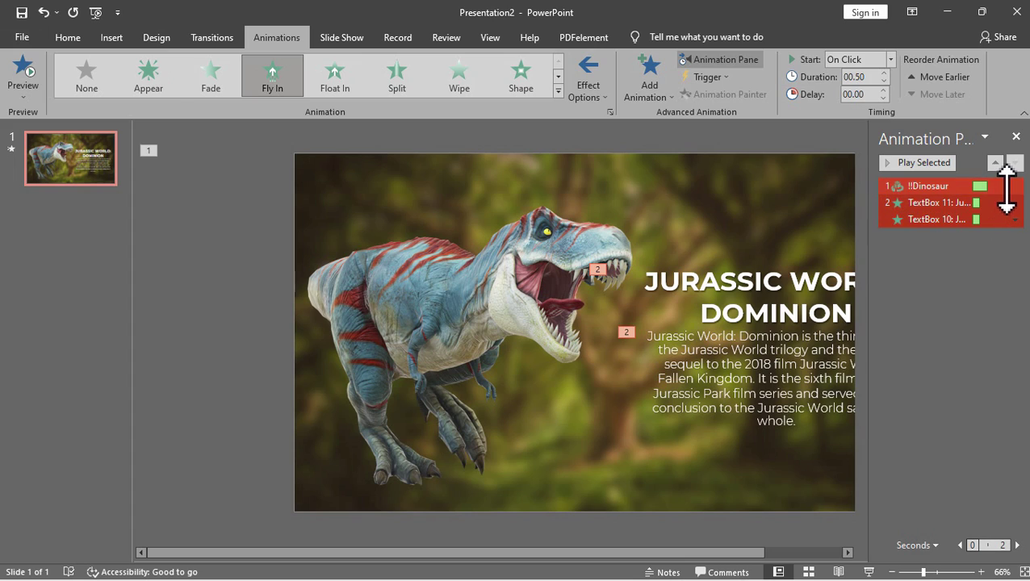
{"action": "left_click", "coordinate": [1014, 187]}
{"action": "left_click", "coordinate": [972, 220]}
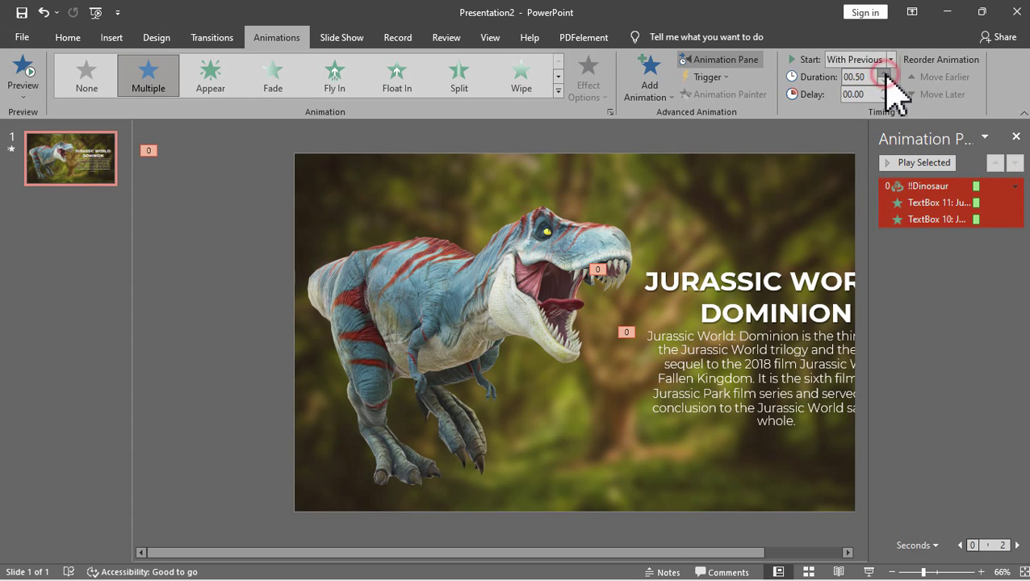
{"action": "left_click", "coordinate": [896, 163]}
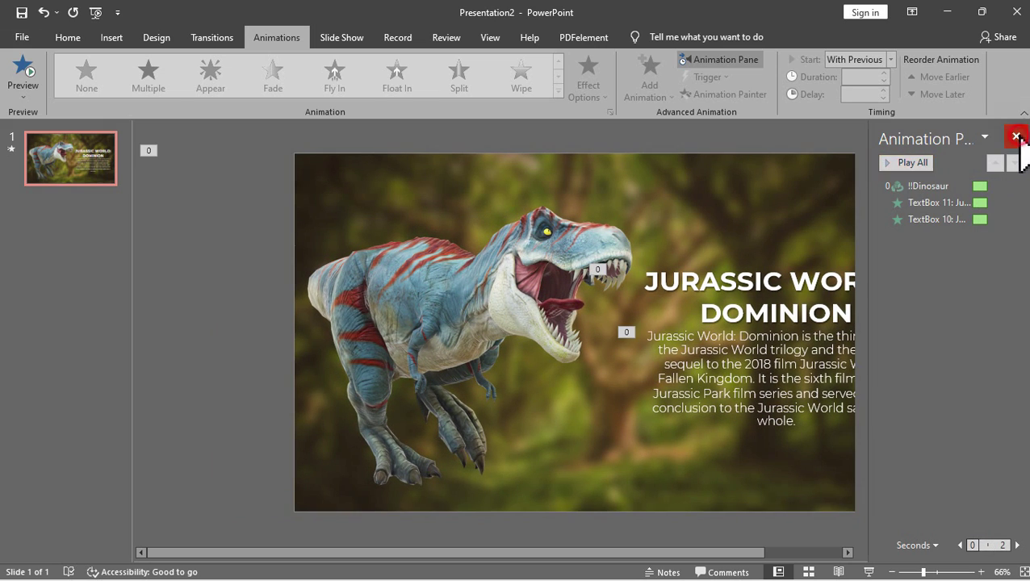
{"action": "left_click", "coordinate": [1015, 137]}
Step: Add a second slide below the first and delete its empty title and content placeholders
{"action": "right_click", "coordinate": [103, 213]}
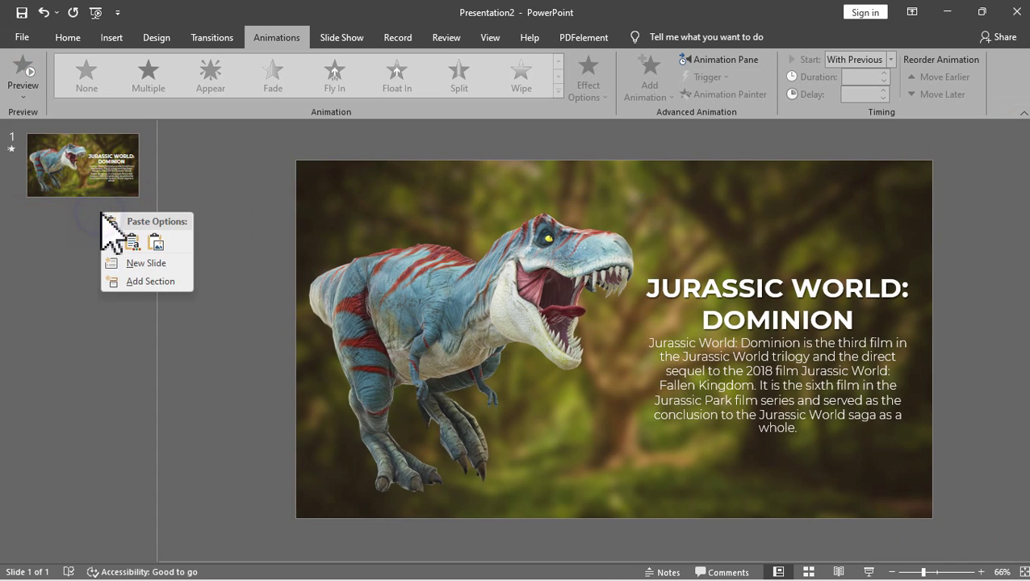
{"action": "left_click", "coordinate": [142, 262]}
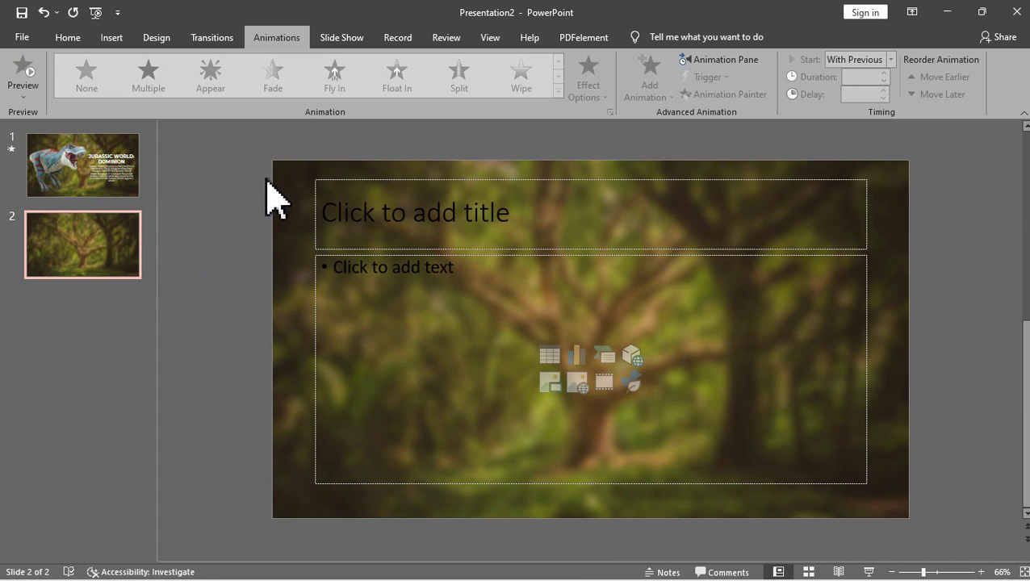
{"action": "left_click_drag", "start_coordinate": [275, 158], "coordinate": [894, 507]}
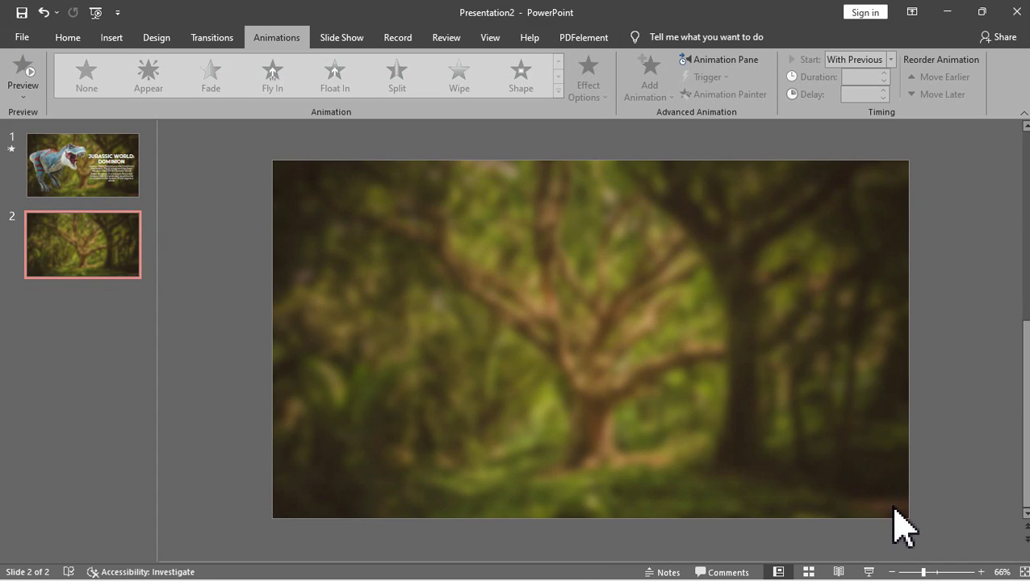
Step: Copy the dinosaur model from slide 1 onto slide 2 and move it to the slide's right half
{"action": "left_click", "coordinate": [121, 179]}
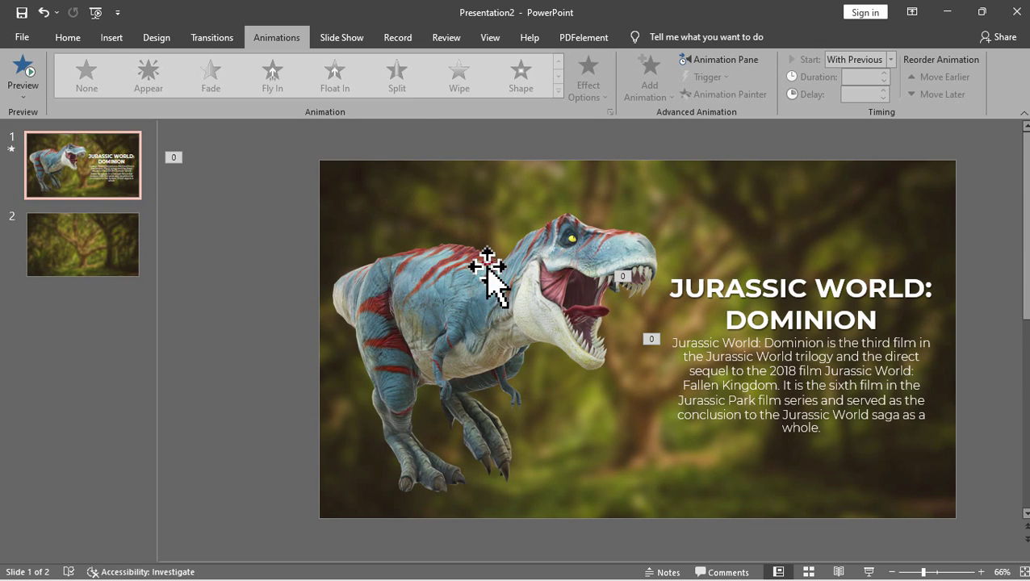
{"action": "left_click", "coordinate": [487, 278]}
{"action": "right_click", "coordinate": [488, 272]}
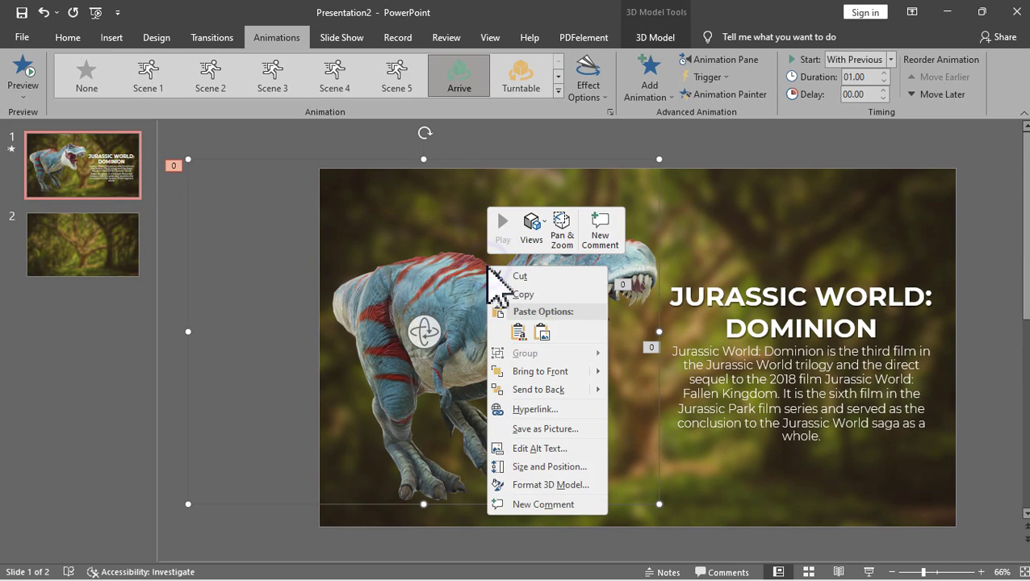
{"action": "left_click", "coordinate": [528, 294]}
{"action": "left_click", "coordinate": [107, 275]}
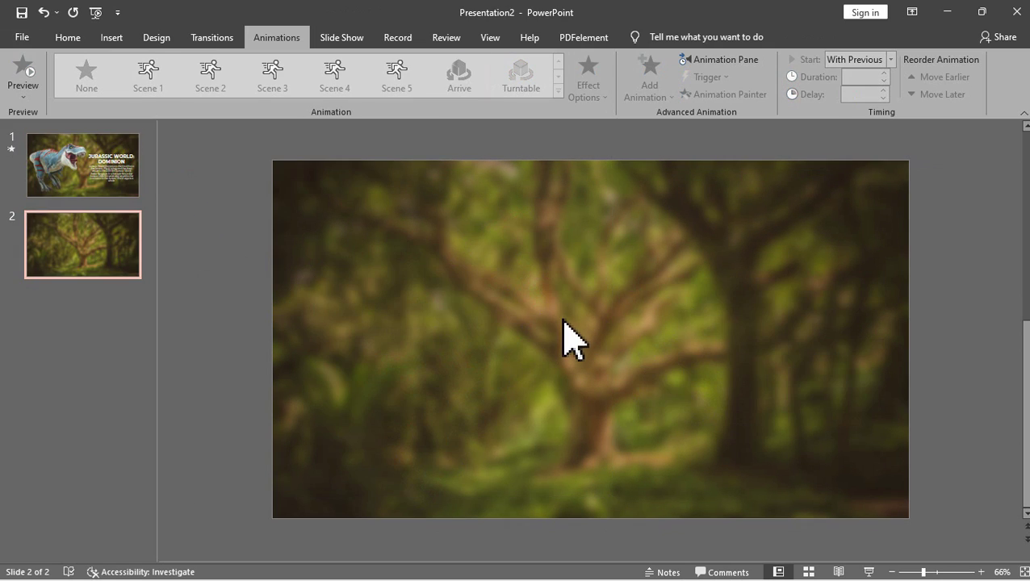
{"action": "left_click_drag", "start_coordinate": [518, 295], "coordinate": [710, 311]}
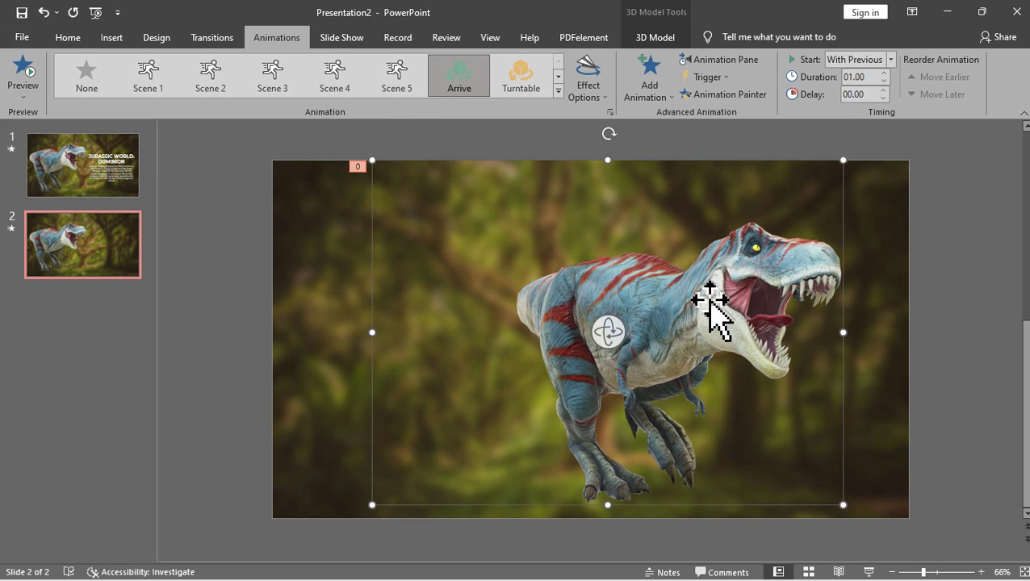
Step: Turn the dinosaur in 3D so its head faces left, enlarge it, and shift it partly beyond slide 2's right edge
{"action": "left_click_drag", "start_coordinate": [587, 335], "coordinate": [424, 321]}
{"action": "left_click_drag", "start_coordinate": [517, 271], "coordinate": [864, 257]}
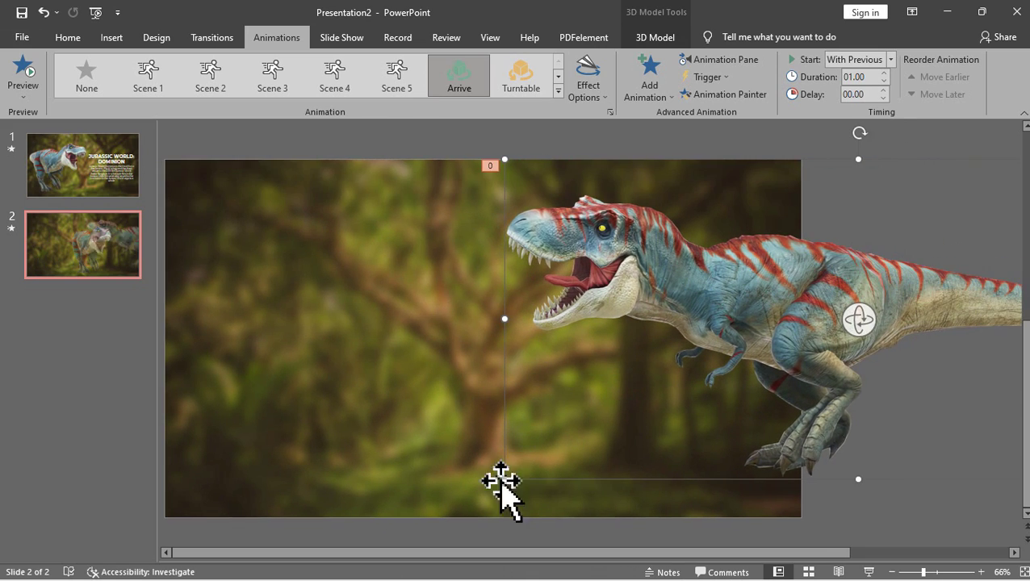
{"action": "left_click_drag", "start_coordinate": [501, 483], "coordinate": [370, 533]}
{"action": "left_click_drag", "start_coordinate": [641, 292], "coordinate": [802, 206]}
{"action": "left_click_drag", "start_coordinate": [526, 475], "coordinate": [367, 549]}
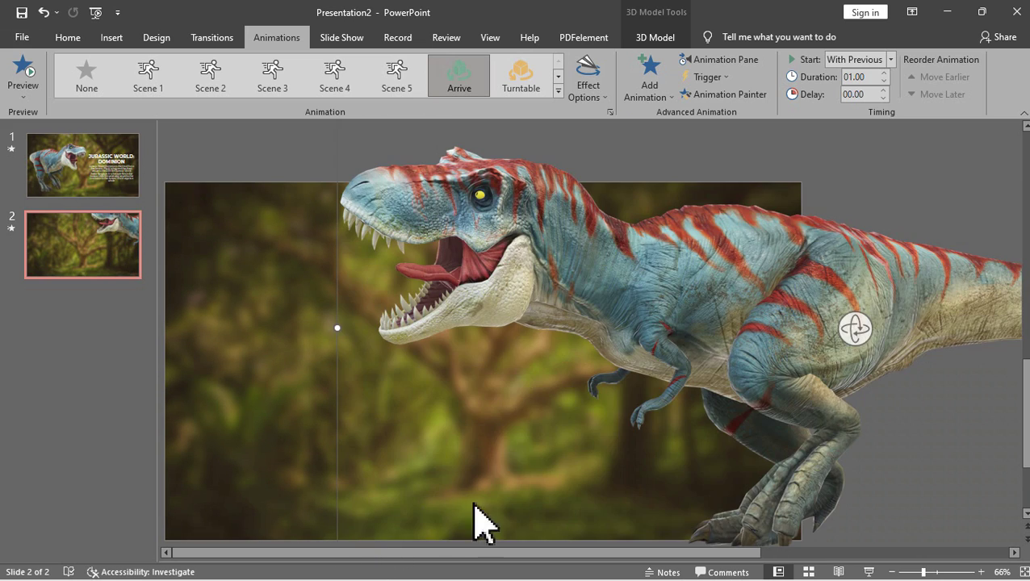
Step: Fine-tune the dinosaur's size, tilt and position so its head and upper body fill the right half of slide 2
{"action": "scroll", "coordinate": [482, 523], "scroll_direction": "down", "scroll_amount": 5}
{"action": "left_click_drag", "start_coordinate": [536, 417], "coordinate": [449, 454]}
{"action": "left_click_drag", "start_coordinate": [579, 287], "coordinate": [676, 320]}
{"action": "left_click_drag", "start_coordinate": [447, 229], "coordinate": [591, 293]}
{"action": "left_click_drag", "start_coordinate": [741, 353], "coordinate": [619, 318]}
{"action": "left_click_drag", "start_coordinate": [610, 313], "coordinate": [594, 311]}
{"action": "left_click_drag", "start_coordinate": [553, 257], "coordinate": [569, 265]}
{"action": "left_click_drag", "start_coordinate": [694, 325], "coordinate": [678, 322]}
{"action": "left_click_drag", "start_coordinate": [755, 230], "coordinate": [765, 234]}
{"action": "left_click_drag", "start_coordinate": [692, 310], "coordinate": [705, 318]}
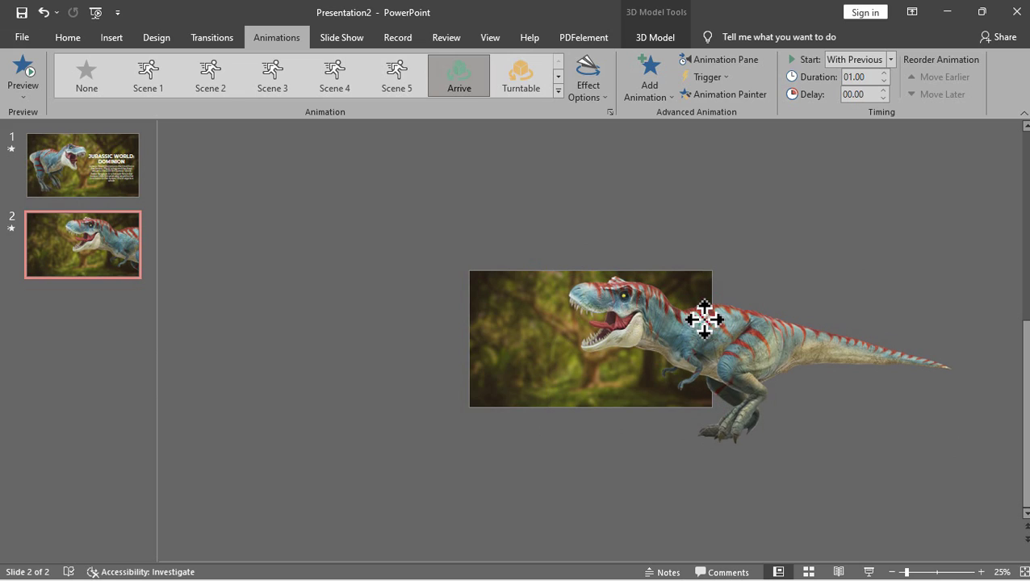
{"action": "left_click", "coordinate": [806, 198]}
Step: Remove the Arrive animation from the dinosaur on slide 2
{"action": "left_click", "coordinate": [638, 311]}
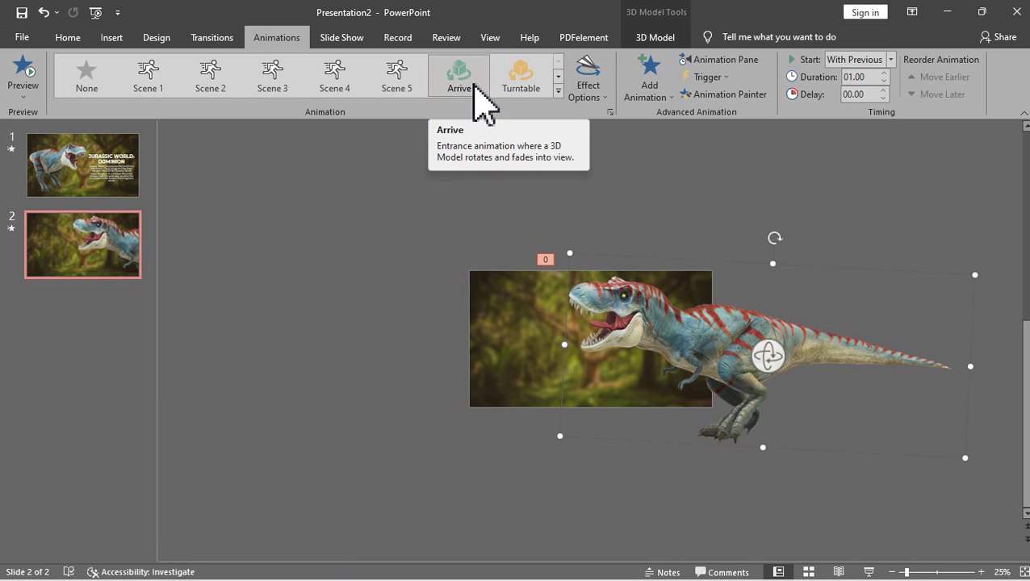
{"action": "left_click", "coordinate": [558, 91]}
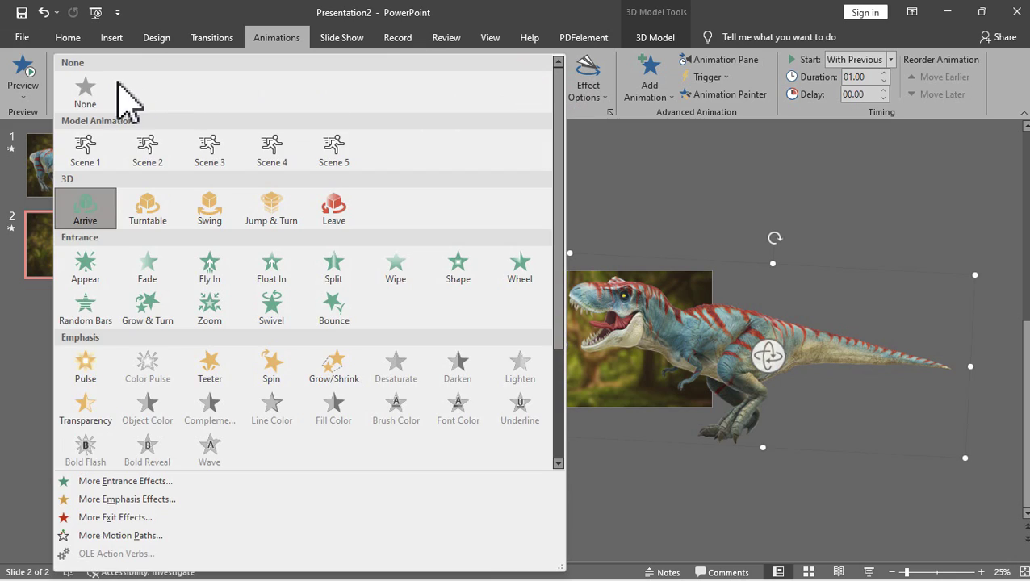
{"action": "left_click", "coordinate": [99, 90]}
{"action": "left_click", "coordinate": [469, 235]}
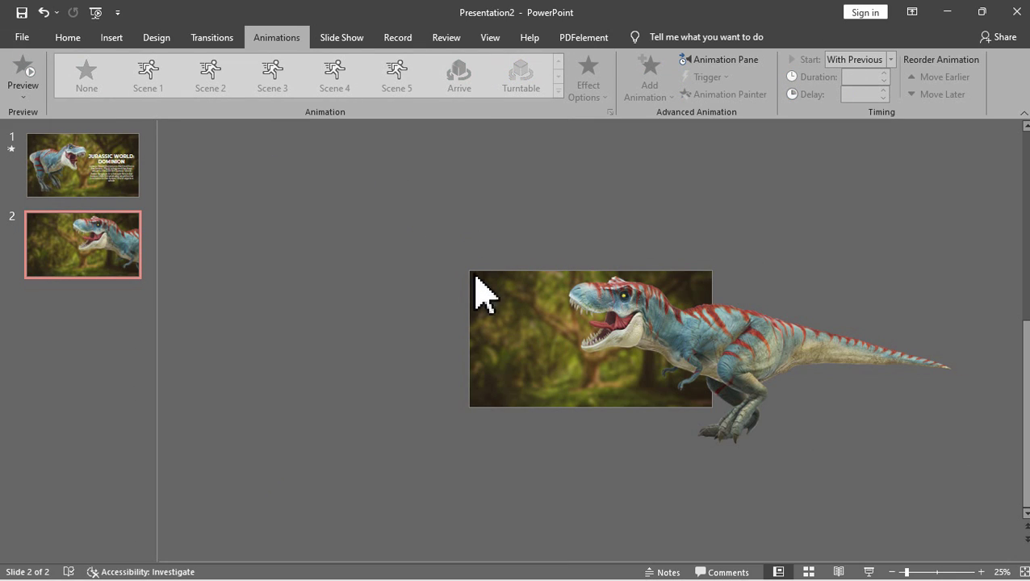
Step: Paste the "Jurassic World" title and its film description onto the left side of slide 2
{"action": "key", "text": "ctrl+v"}
{"action": "scroll", "coordinate": [595, 390], "scroll_direction": "up", "scroll_amount": 3}
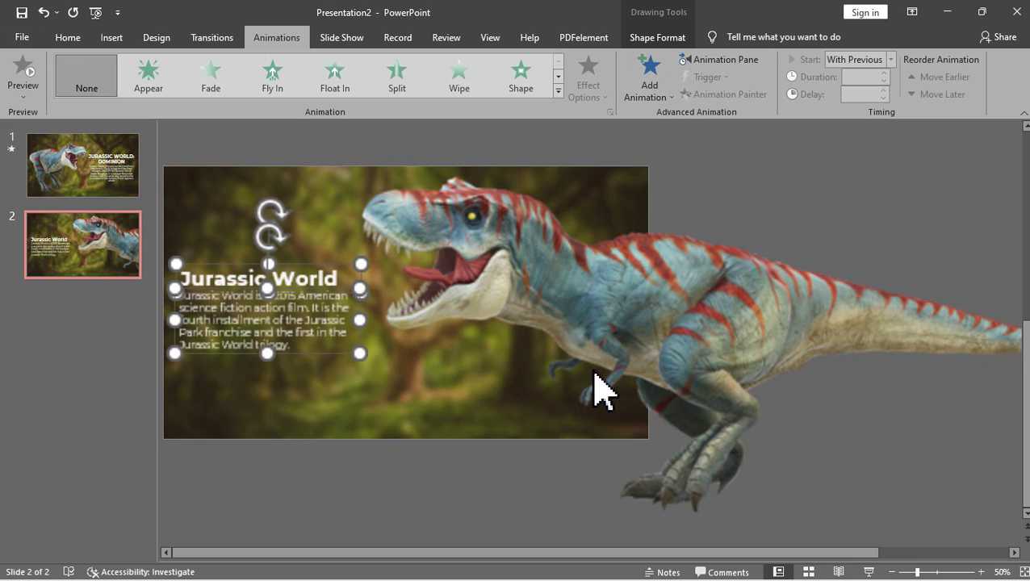
{"action": "scroll", "coordinate": [588, 391], "scroll_direction": "down", "scroll_amount": 2}
{"action": "left_click", "coordinate": [417, 206]}
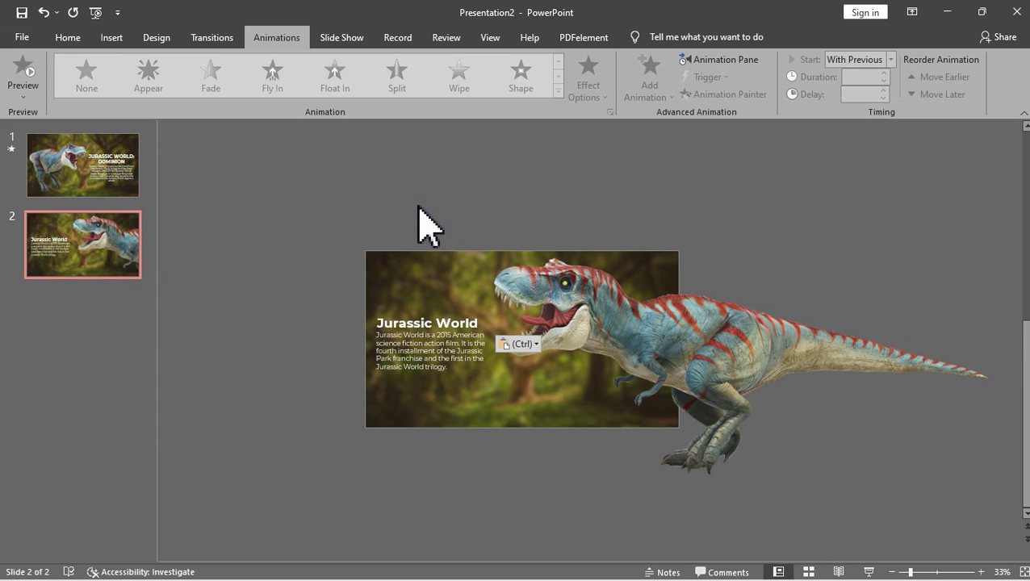
Step: Apply the Morph transition with a duration of 1.75 seconds to both slides
{"action": "left_click", "coordinate": [126, 144]}
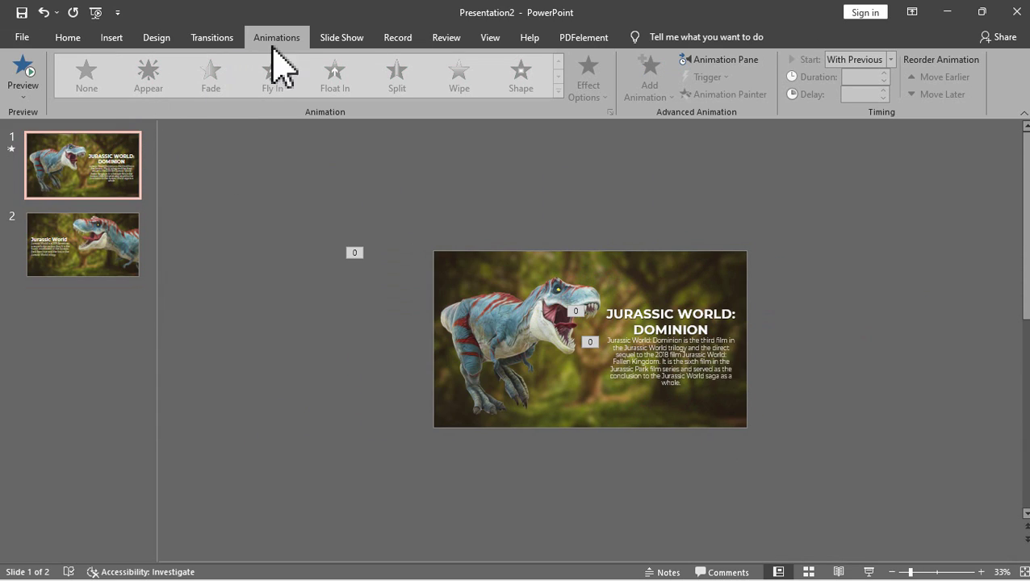
{"action": "left_click", "coordinate": [237, 41]}
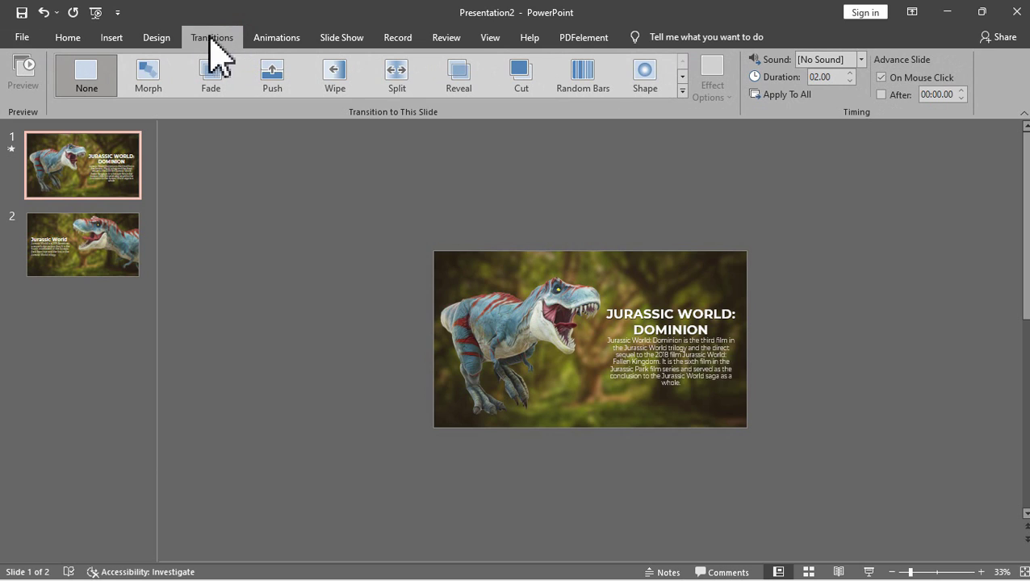
{"action": "left_click", "coordinate": [159, 81]}
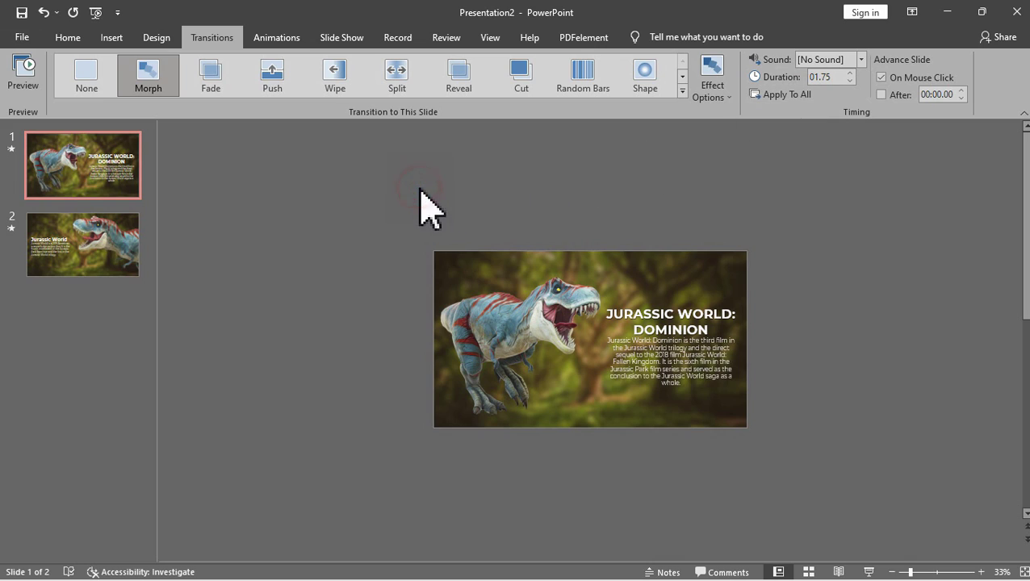
Step: Play the slide show from the beginning to check the animations and the Morph transition
{"action": "left_click", "coordinate": [350, 38]}
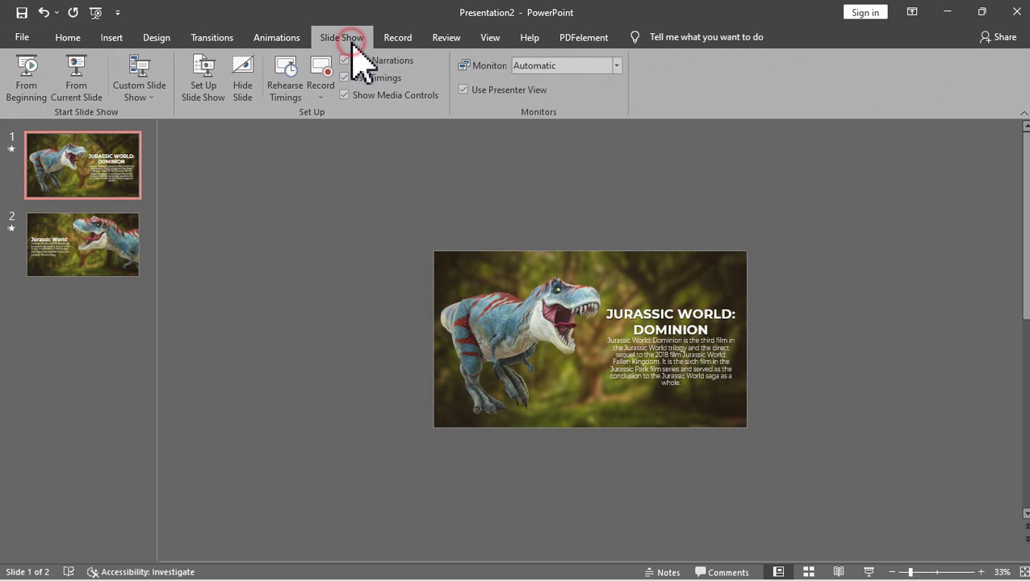
{"action": "left_click", "coordinate": [27, 88]}
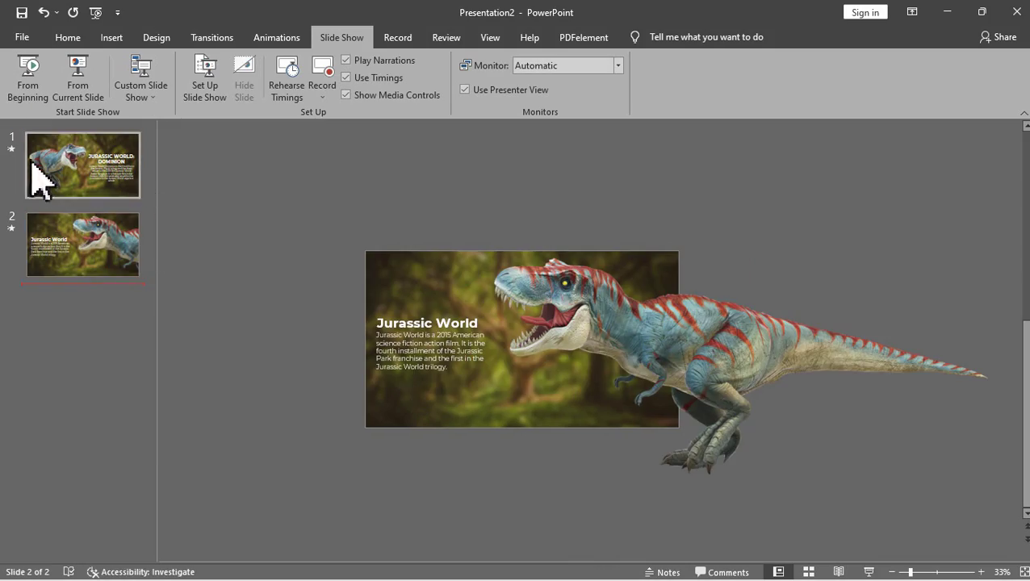
Step: Add a third slide and delete its empty title and content placeholders
{"action": "left_click", "coordinate": [63, 37]}
{"action": "left_click", "coordinate": [103, 64]}
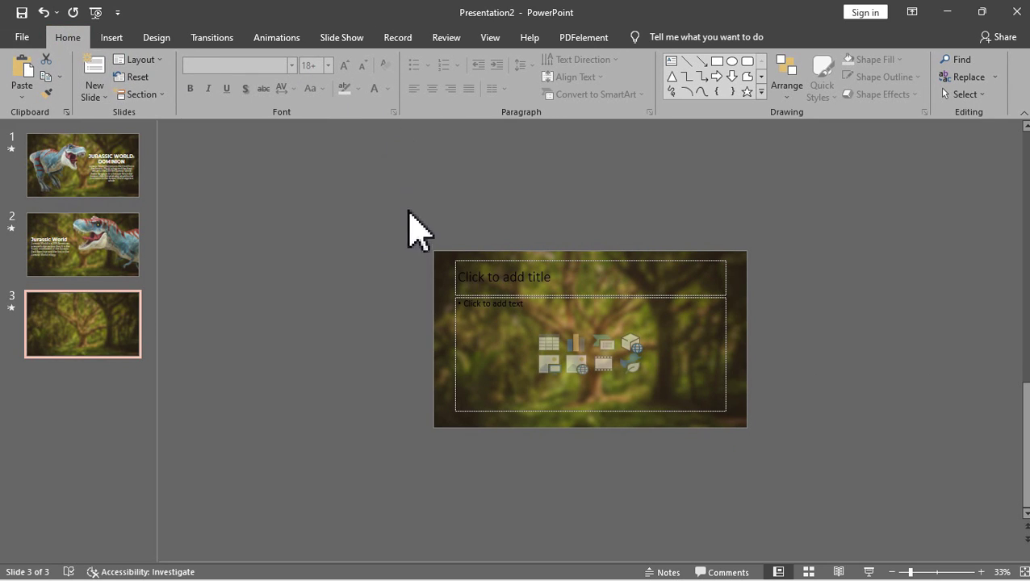
{"action": "left_click_drag", "start_coordinate": [409, 212], "coordinate": [748, 460]}
{"action": "key", "text": "Delete"}
{"action": "scroll", "coordinate": [726, 363], "scroll_direction": "up", "scroll_amount": 2}
{"action": "scroll", "coordinate": [718, 323], "scroll_direction": "down", "scroll_amount": 1}
Step: Copy the dinosaur 3D model from slide 2 and paste it onto slide 3
{"action": "left_click", "coordinate": [127, 251]}
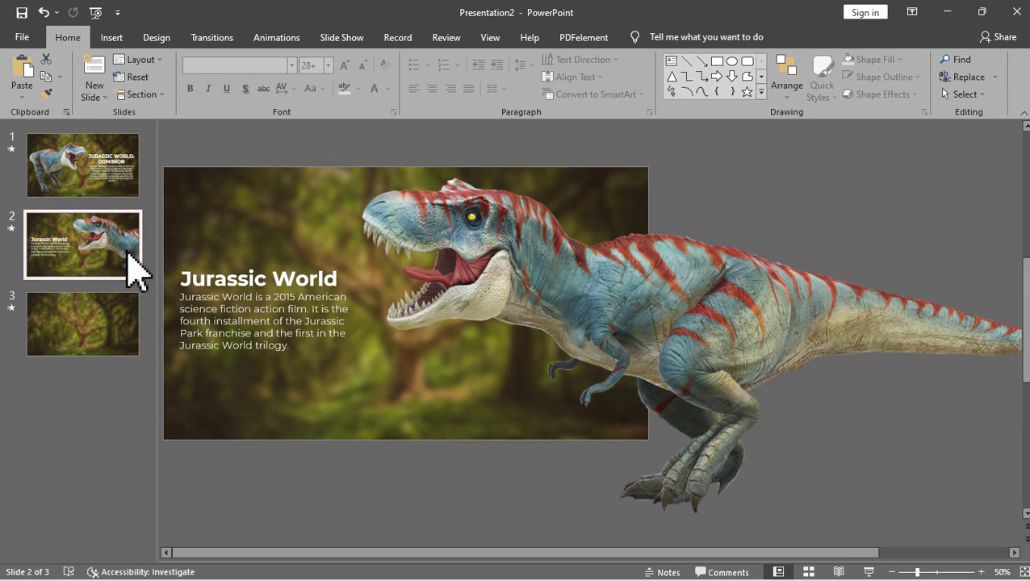
{"action": "right_click", "coordinate": [629, 261]}
{"action": "left_click", "coordinate": [694, 292]}
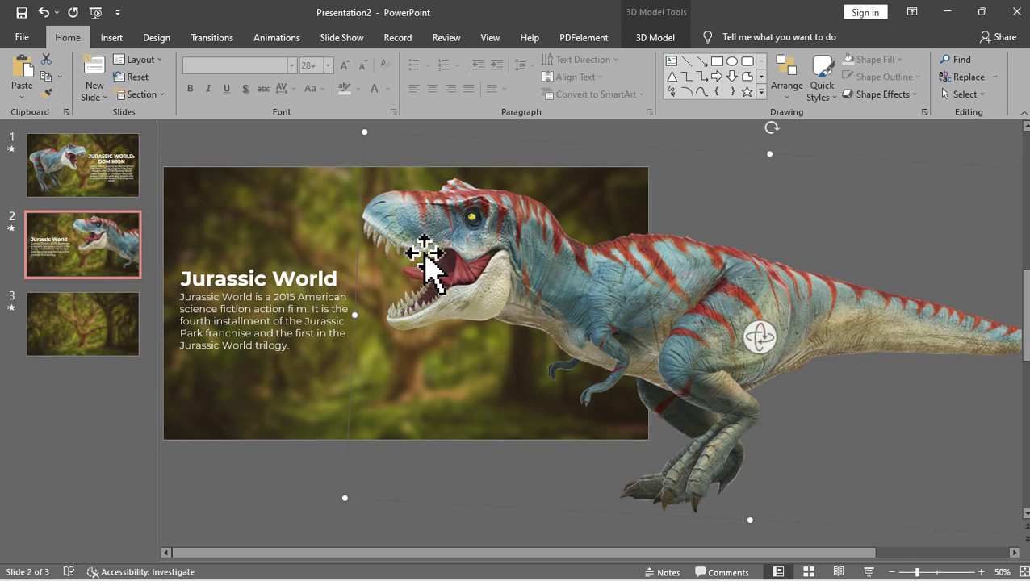
{"action": "left_click", "coordinate": [87, 335]}
{"action": "key", "text": "ctrl+v"}
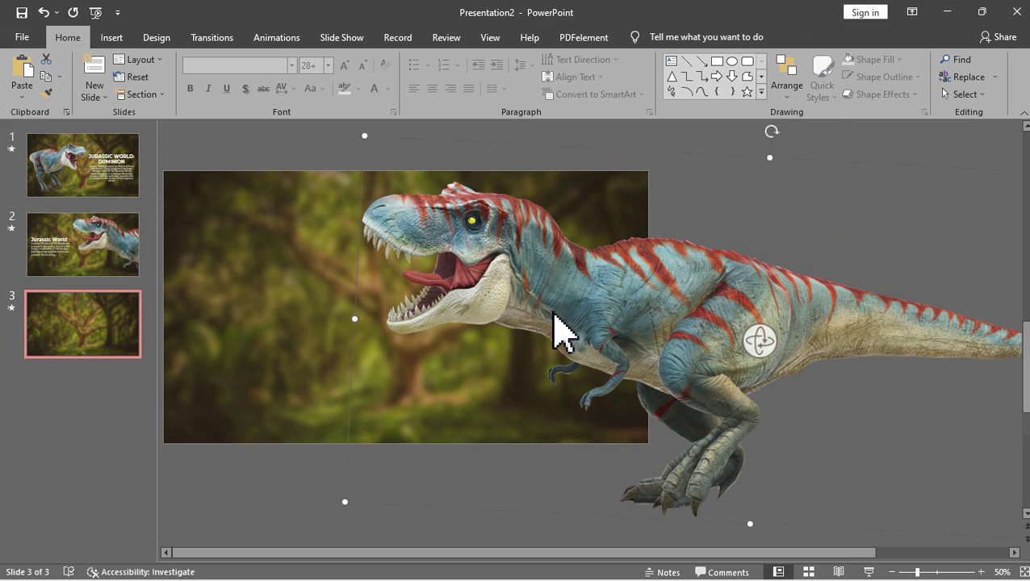
Step: Rotate the dinosaur on slide 3 to face the viewer, and resize and place it on the slide's left half
{"action": "scroll", "coordinate": [553, 313], "scroll_direction": "down", "scroll_amount": 1}
{"action": "left_click_drag", "start_coordinate": [1012, 256], "coordinate": [744, 329]}
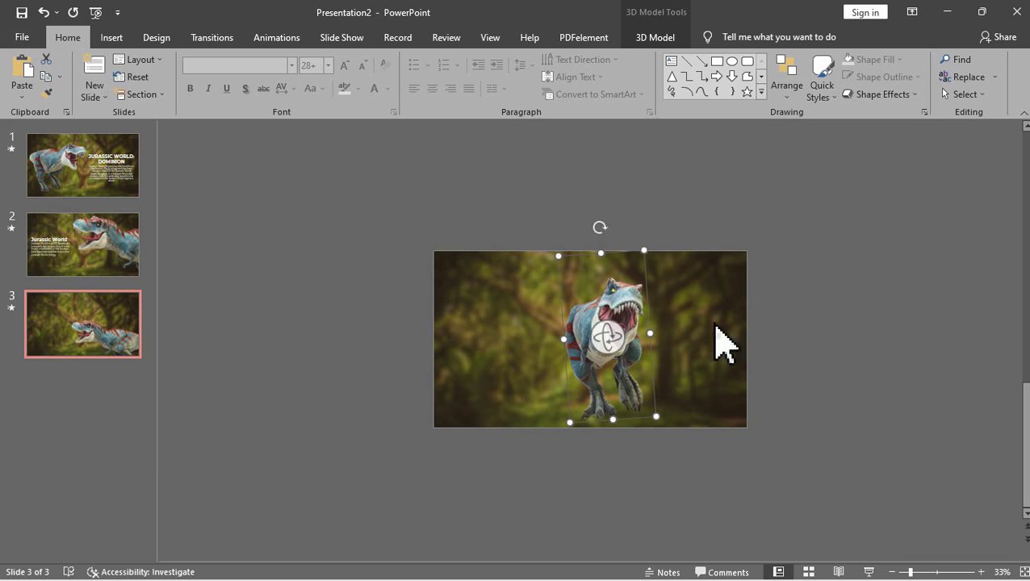
{"action": "left_click_drag", "start_coordinate": [622, 307], "coordinate": [520, 309]}
{"action": "left_click_drag", "start_coordinate": [542, 251], "coordinate": [557, 232]}
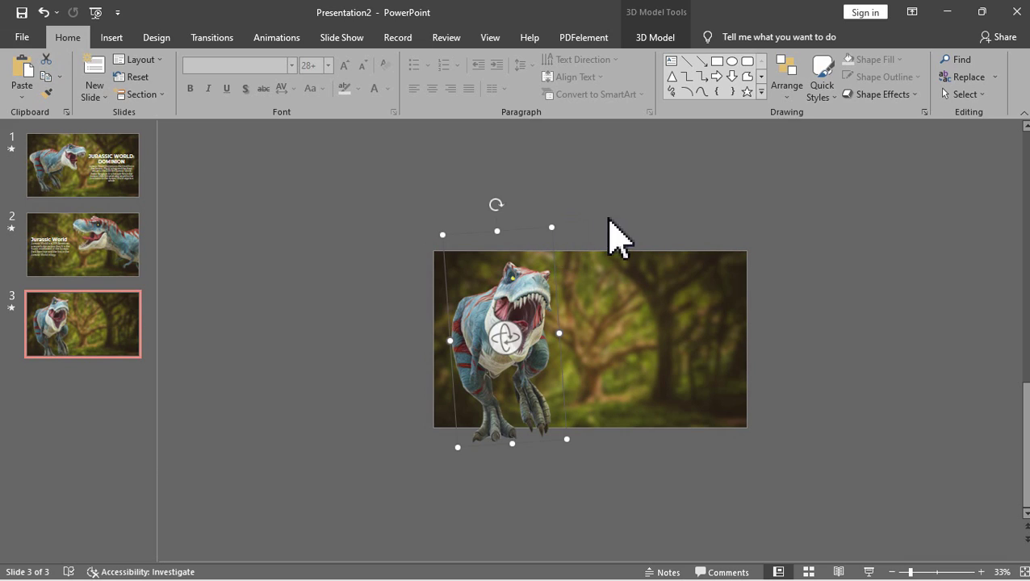
{"action": "left_click_drag", "start_coordinate": [507, 341], "coordinate": [540, 306]}
{"action": "left_click", "coordinate": [559, 355]}
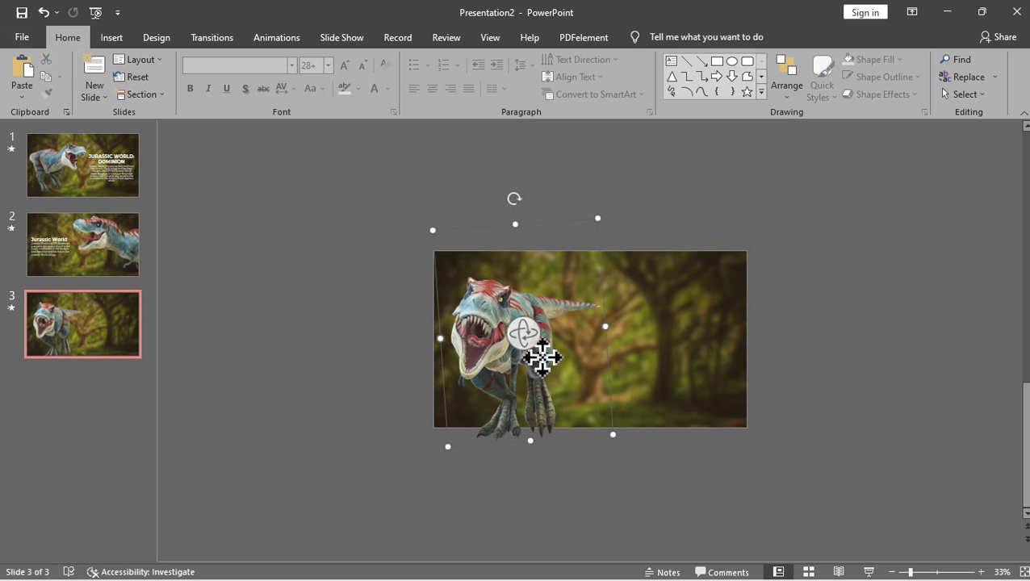
Step: Paste the four rounded labels Tyrannosaurus Rex, Stegosaurus, Triceratops and Velociraptor onto the right side of slide 3
{"action": "left_click", "coordinate": [708, 213]}
{"action": "scroll", "coordinate": [899, 325], "scroll_direction": "up", "scroll_amount": 2}
{"action": "key", "text": "ctrl+v"}
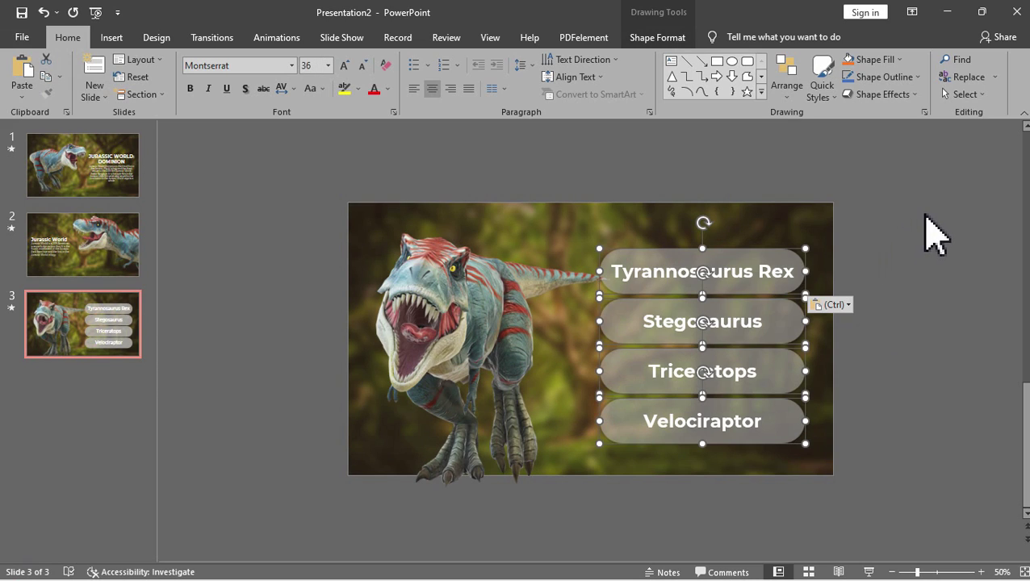
{"action": "left_click", "coordinate": [926, 216]}
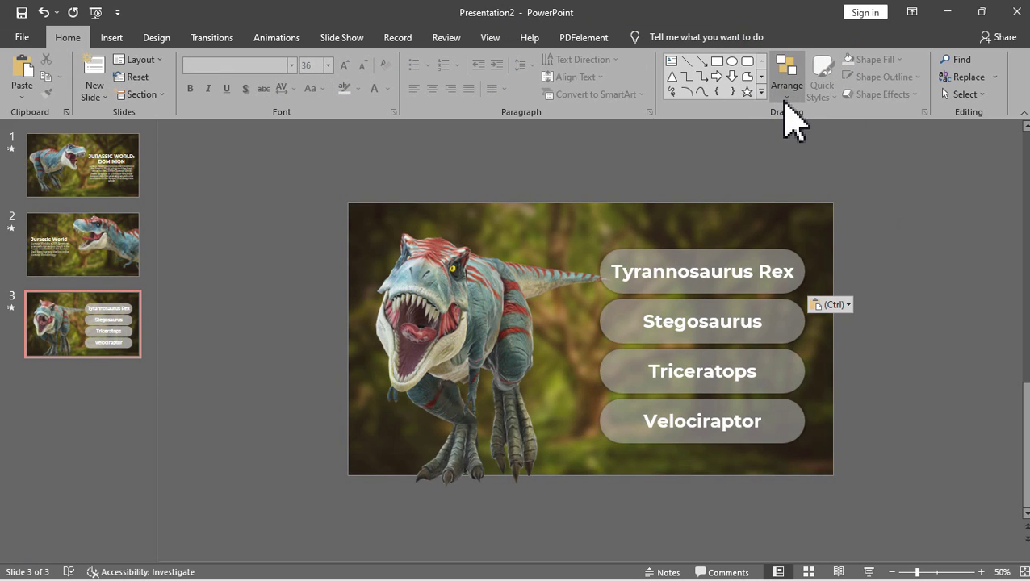
Step: Bring the dinosaur model to the front on slides 3, 2 and 1
{"action": "left_click", "coordinate": [479, 286]}
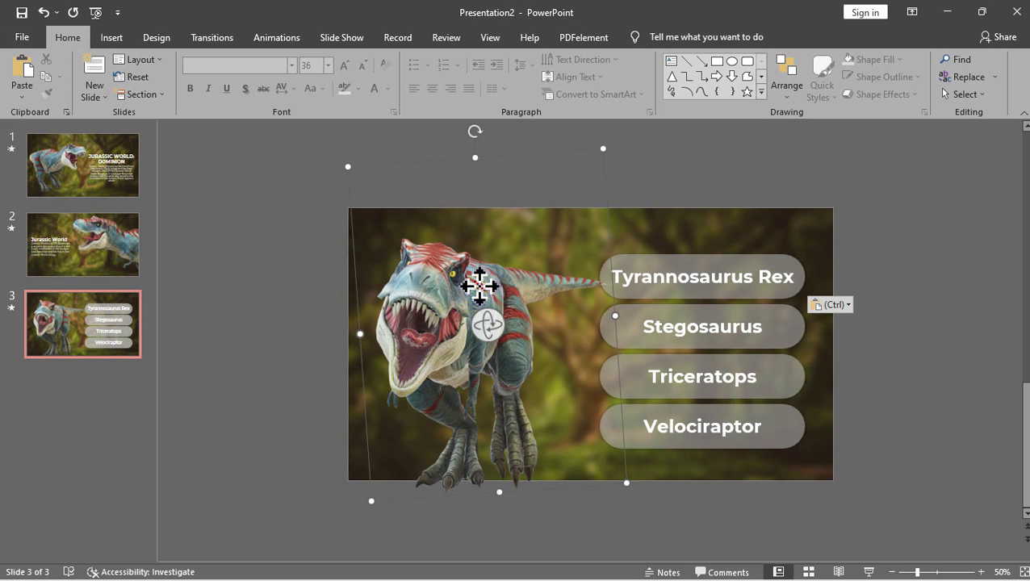
{"action": "right_click", "coordinate": [479, 284]}
{"action": "left_click", "coordinate": [532, 391]}
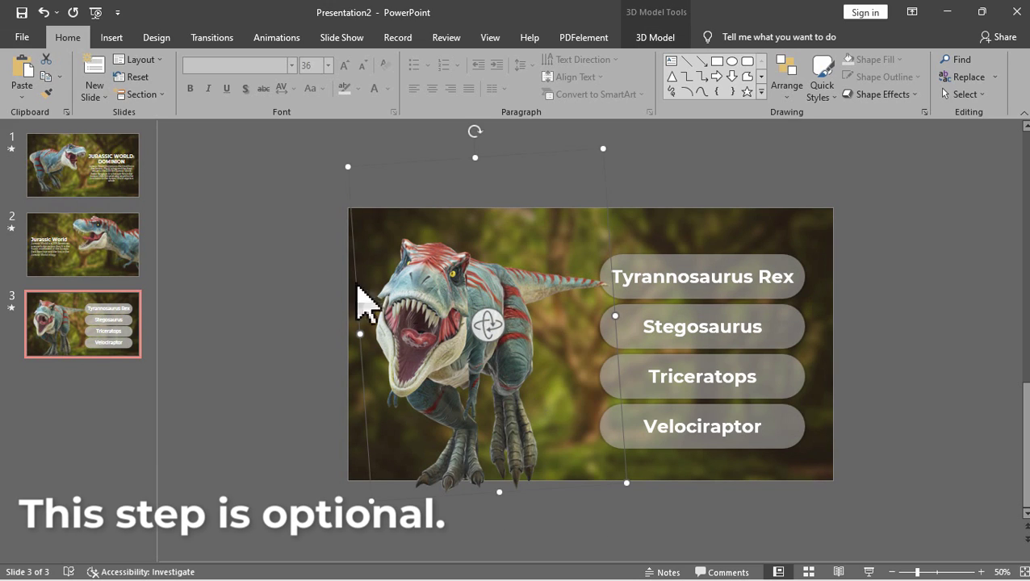
{"action": "left_click", "coordinate": [113, 241]}
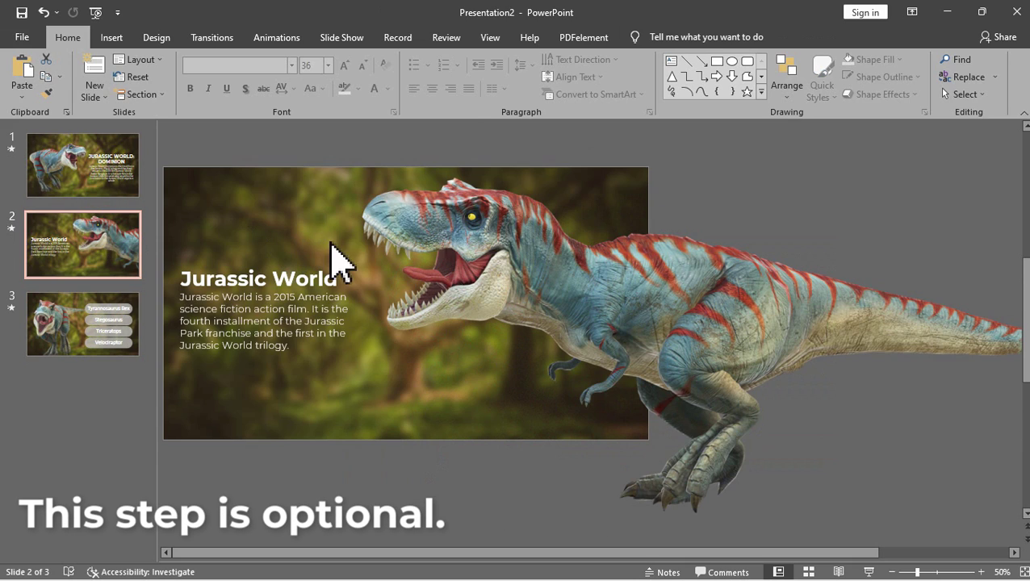
{"action": "right_click", "coordinate": [561, 245]}
{"action": "left_click", "coordinate": [617, 349]}
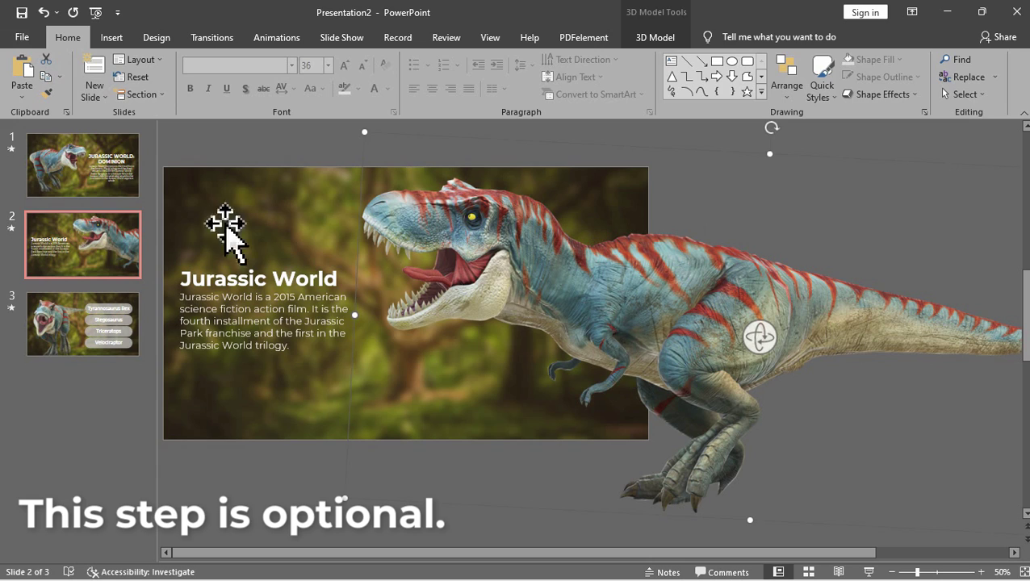
{"action": "left_click", "coordinate": [97, 190]}
{"action": "left_click", "coordinate": [454, 298]}
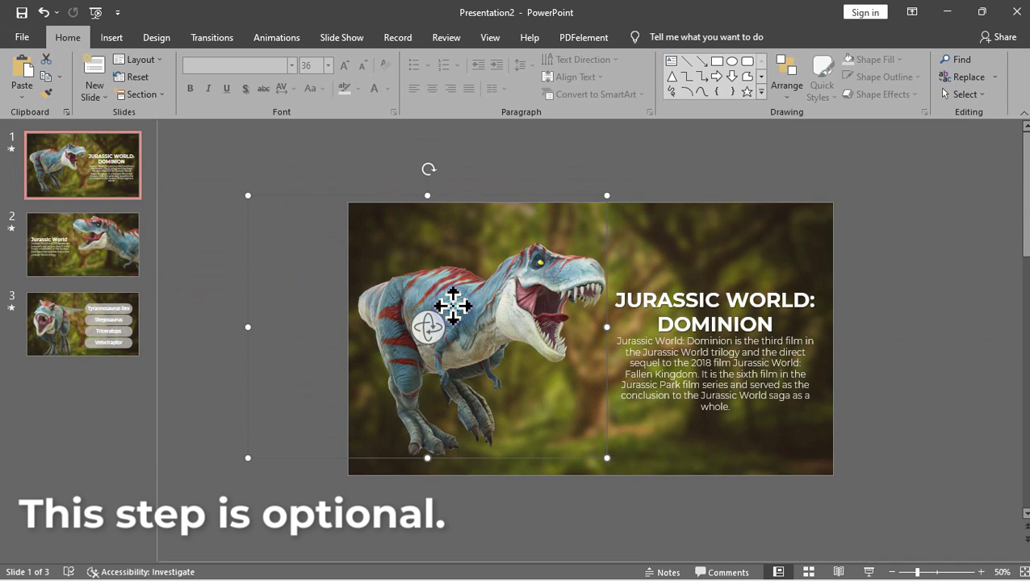
{"action": "right_click", "coordinate": [463, 297]}
{"action": "left_click", "coordinate": [510, 410]}
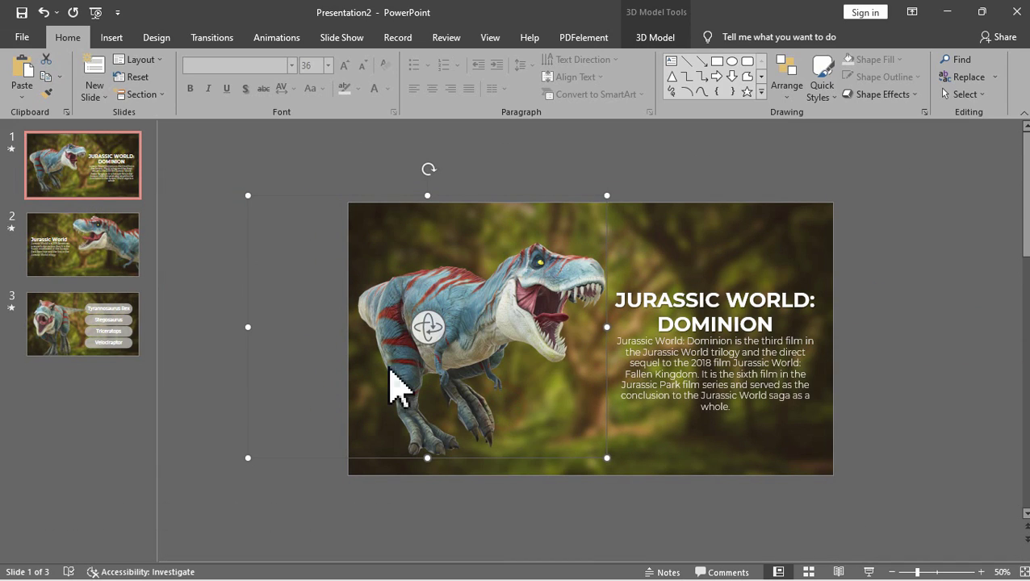
Step: Rename the Tyrannosaurus Rex label on slide 3 as !!Text1 and the Stegosaurus label as !!Text2
{"action": "left_click", "coordinate": [120, 335]}
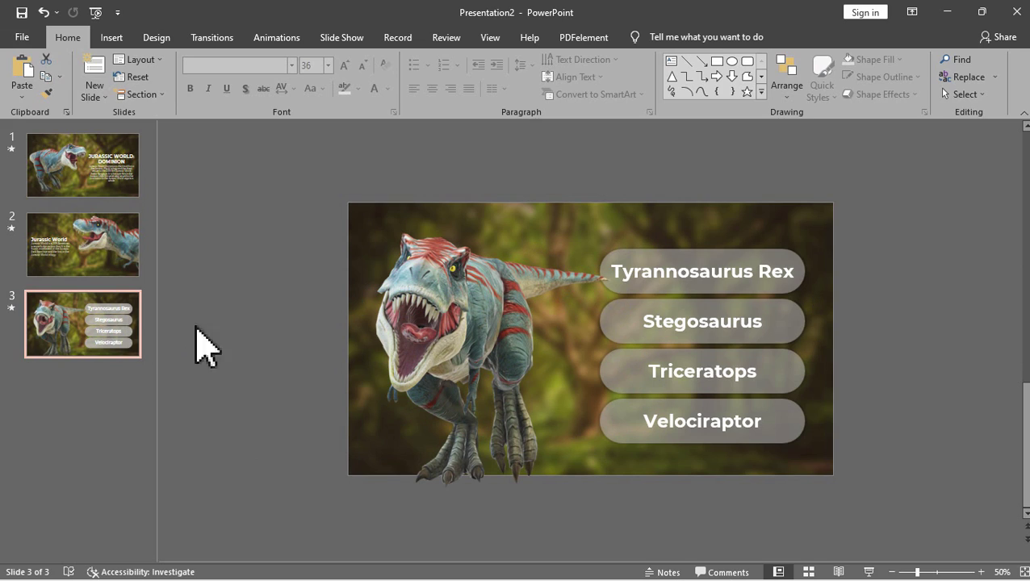
{"action": "left_click", "coordinate": [785, 80]}
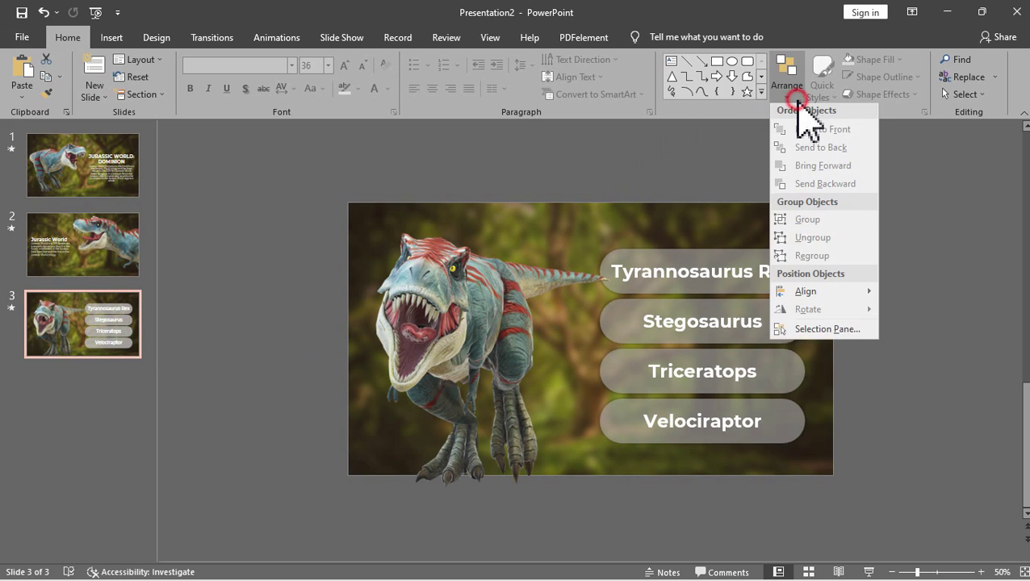
{"action": "left_click", "coordinate": [831, 333]}
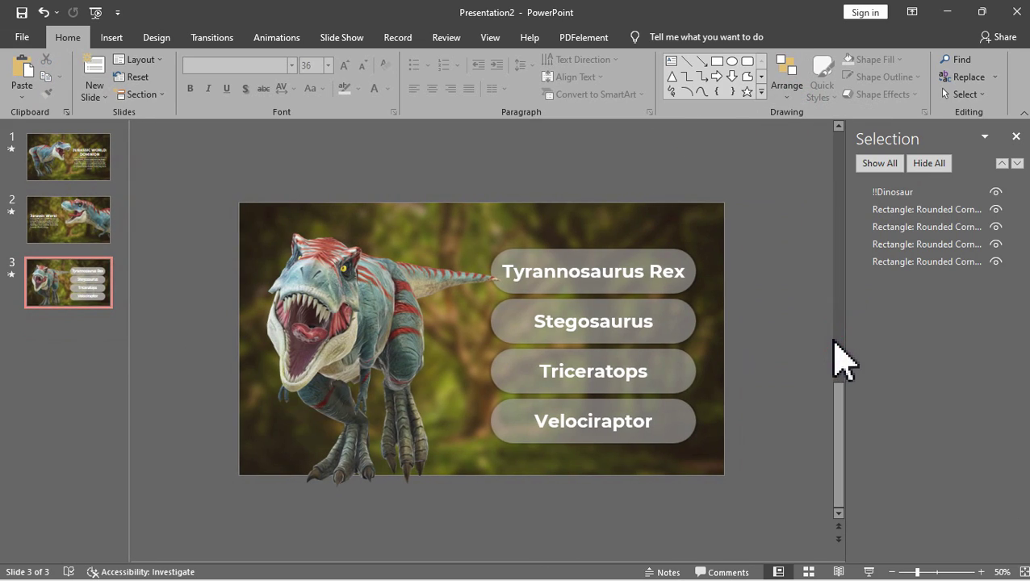
{"action": "left_click", "coordinate": [655, 280]}
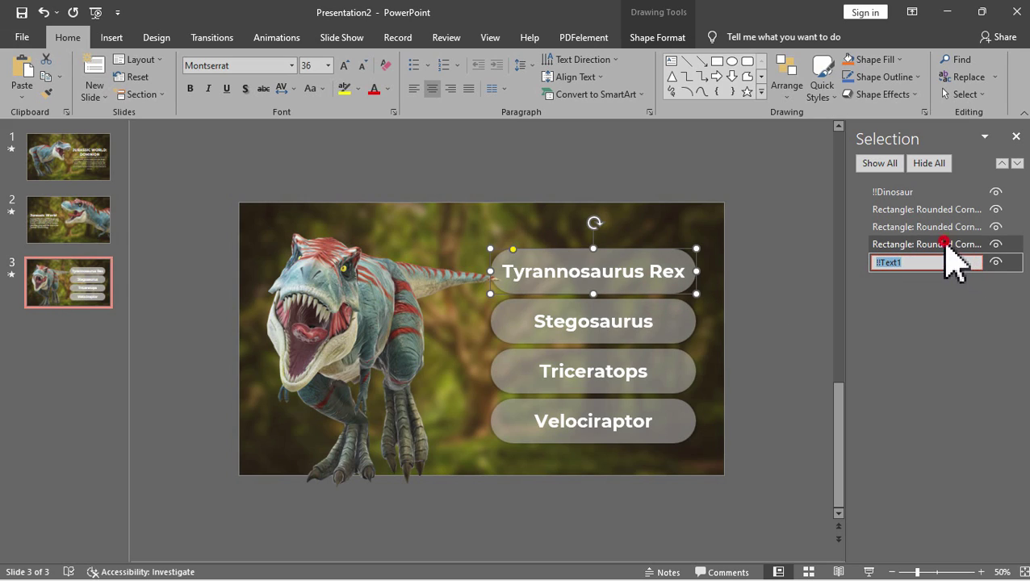
{"action": "double_click", "coordinate": [949, 245]}
{"action": "type", "text": "!!Text1"}
{"action": "key", "text": "BackSpace"}
{"action": "type", "text": "2"}
Step: Rename the Triceratops label as !!Text3 and continue the same naming series on the Velociraptor label
{"action": "left_click", "coordinate": [943, 228]}
{"action": "double_click", "coordinate": [933, 228]}
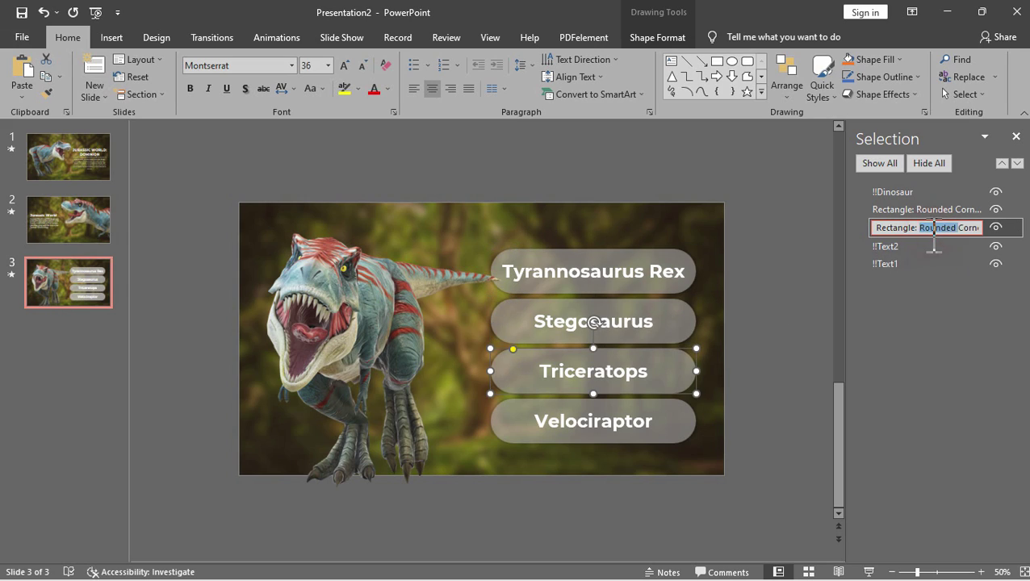
{"action": "left_click", "coordinate": [936, 210]}
{"action": "double_click", "coordinate": [936, 211]}
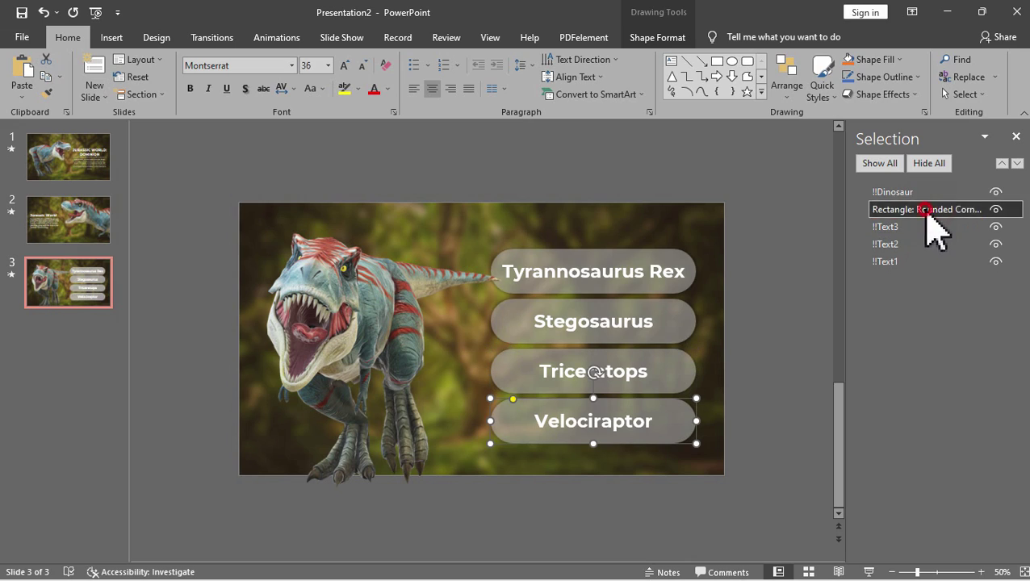
{"action": "type", "text": "!!Text1"}
{"action": "left_click", "coordinate": [1015, 136]}
{"action": "left_click", "coordinate": [936, 254]}
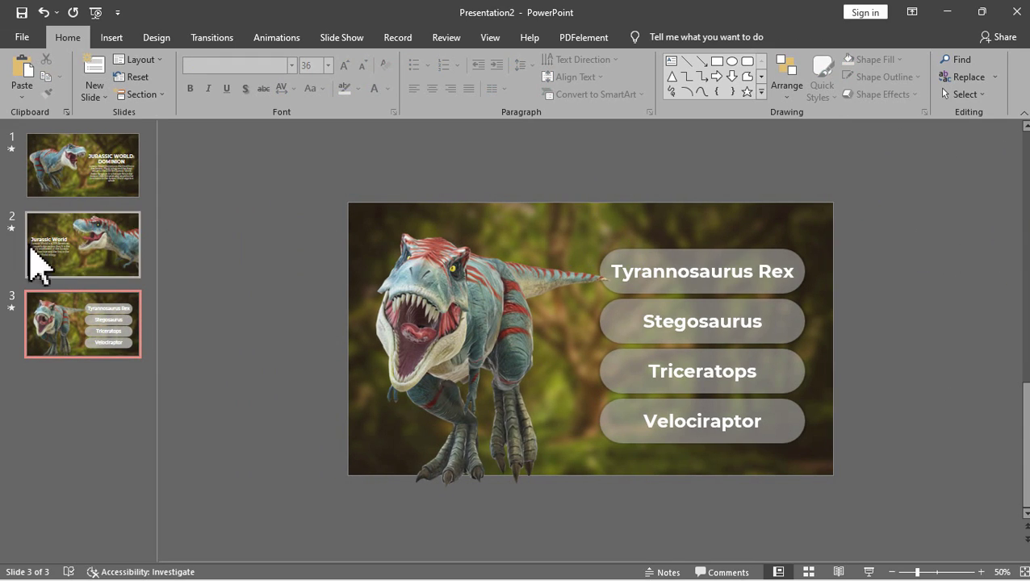
Step: Play the slide show from slide 2 to check the Morph transition into slide 3
{"action": "left_click", "coordinate": [84, 244]}
{"action": "left_click", "coordinate": [341, 37]}
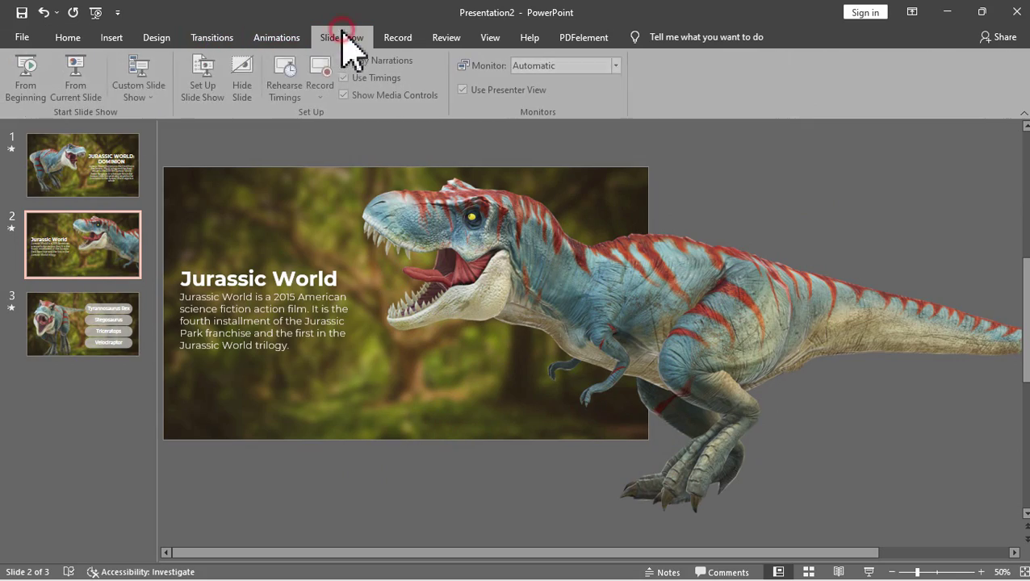
{"action": "left_click", "coordinate": [73, 91]}
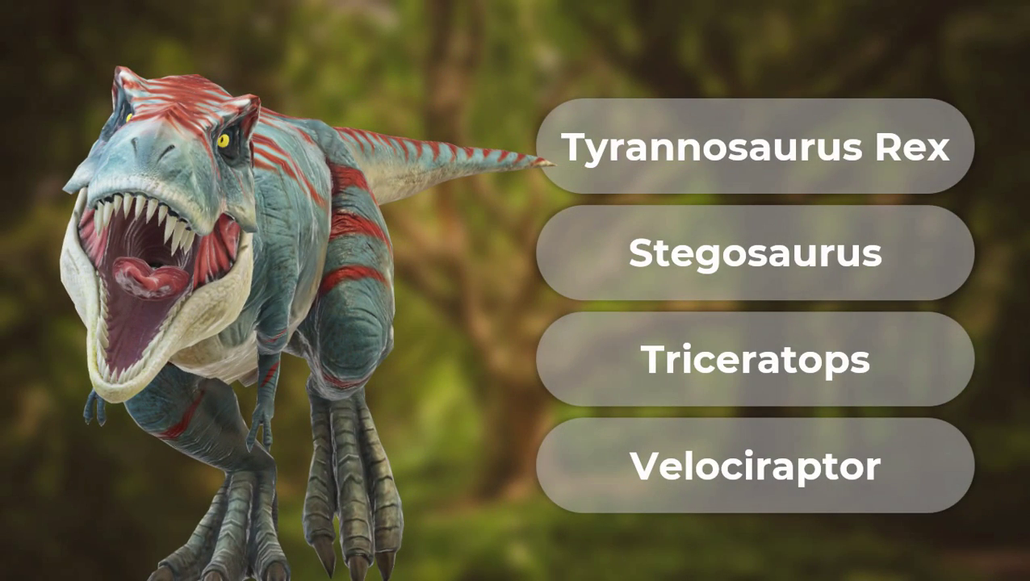
{"action": "key", "text": "Escape"}
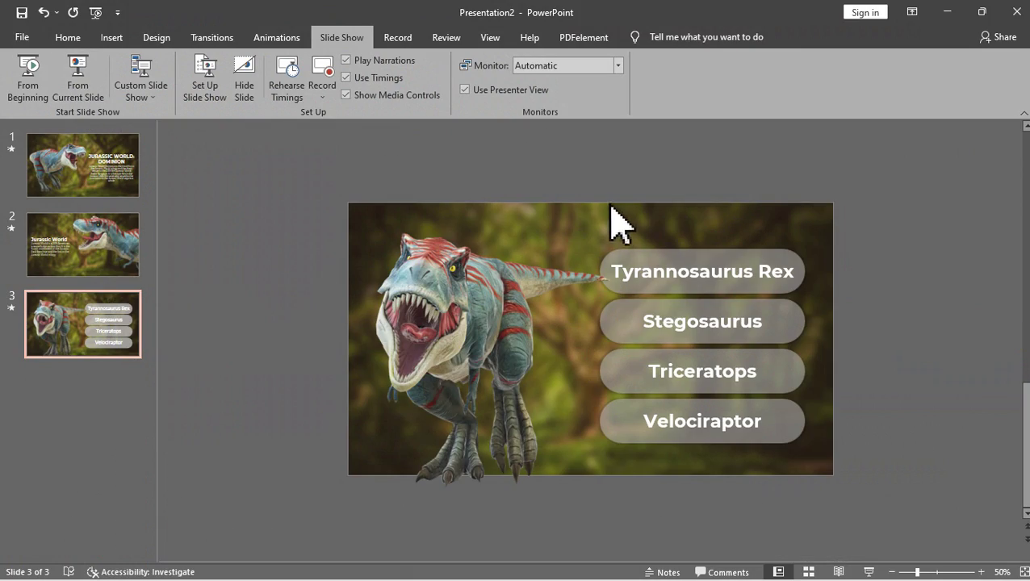
Step: Copy the four name labels from slide 3 onto slide 2 and move them just below the slide area
{"action": "left_click_drag", "start_coordinate": [581, 177], "coordinate": [827, 505]}
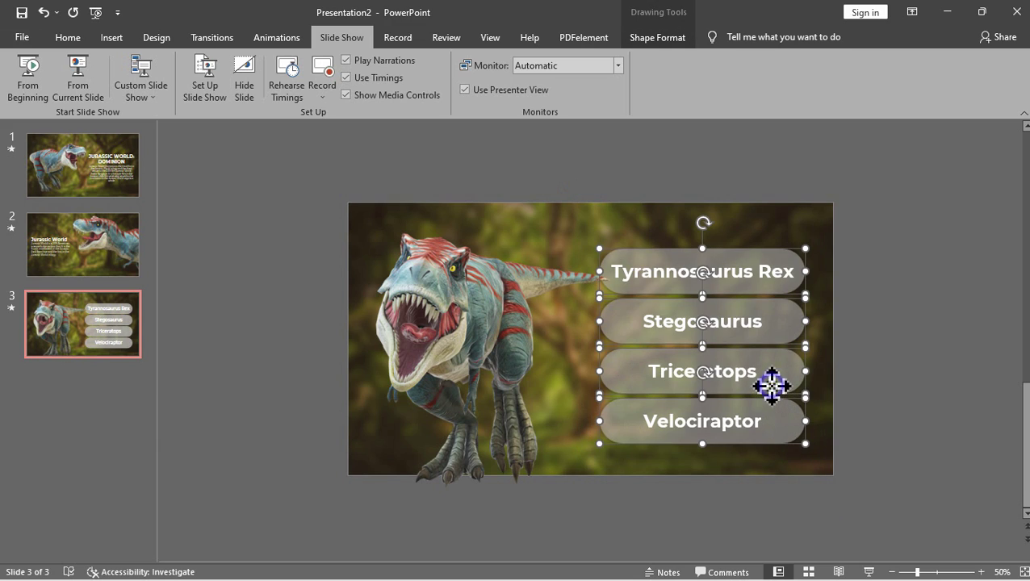
{"action": "right_click", "coordinate": [771, 385]}
{"action": "left_click", "coordinate": [810, 163]}
{"action": "left_click", "coordinate": [113, 239]}
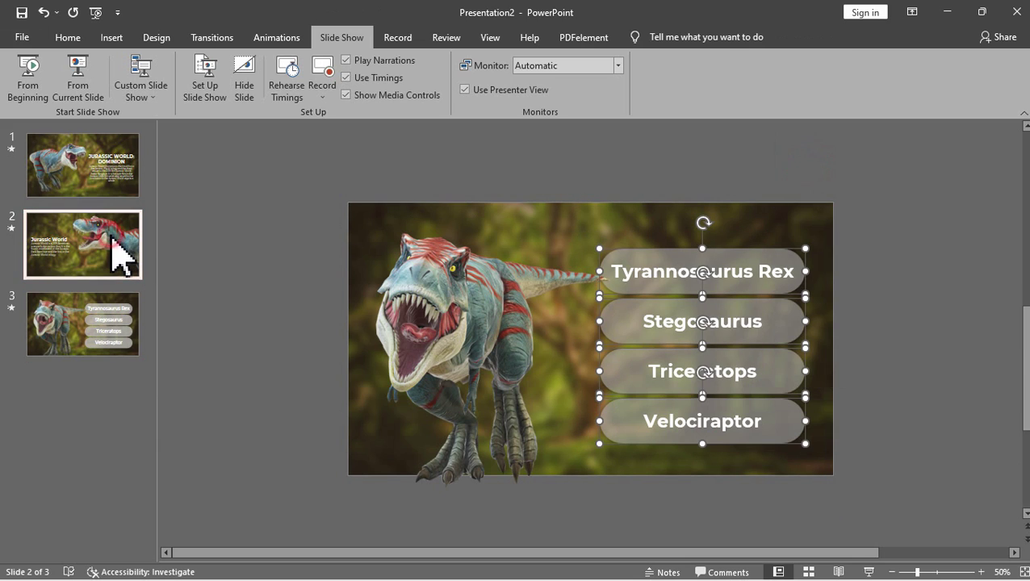
{"action": "scroll", "coordinate": [526, 310], "scroll_direction": "down", "scroll_amount": 2}
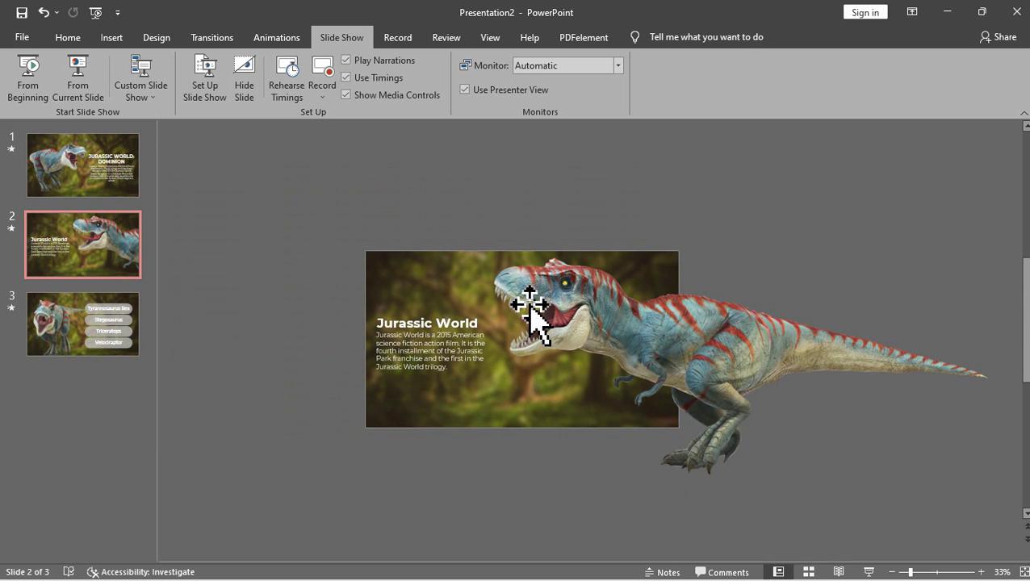
{"action": "key", "text": "ctrl+v"}
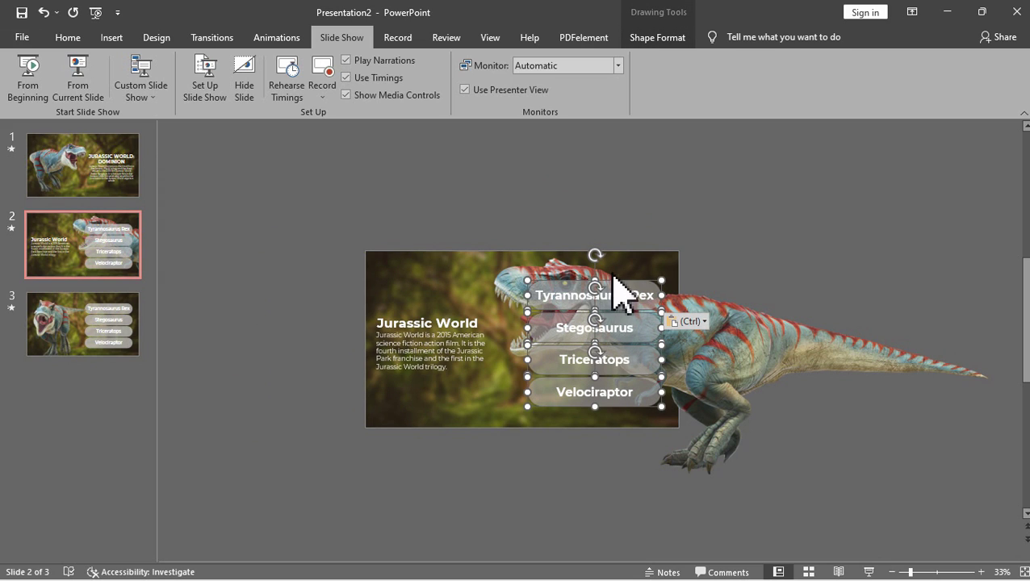
{"action": "left_click_drag", "start_coordinate": [619, 279], "coordinate": [621, 434]}
Step: Move the Stegosaurus, Triceratops and Velociraptor labels down to leave a gap below Tyrannosaurus Rex
{"action": "scroll", "coordinate": [704, 466], "scroll_direction": "down", "scroll_amount": 1}
{"action": "left_click_drag", "start_coordinate": [747, 546], "coordinate": [545, 438]}
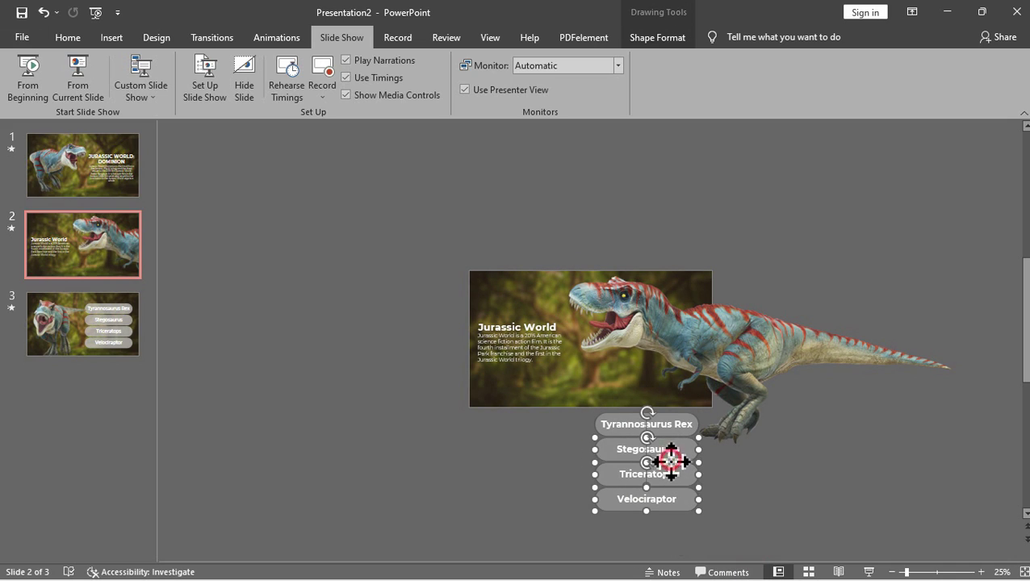
{"action": "left_click_drag", "start_coordinate": [671, 461], "coordinate": [672, 475]}
{"action": "left_click", "coordinate": [739, 495]}
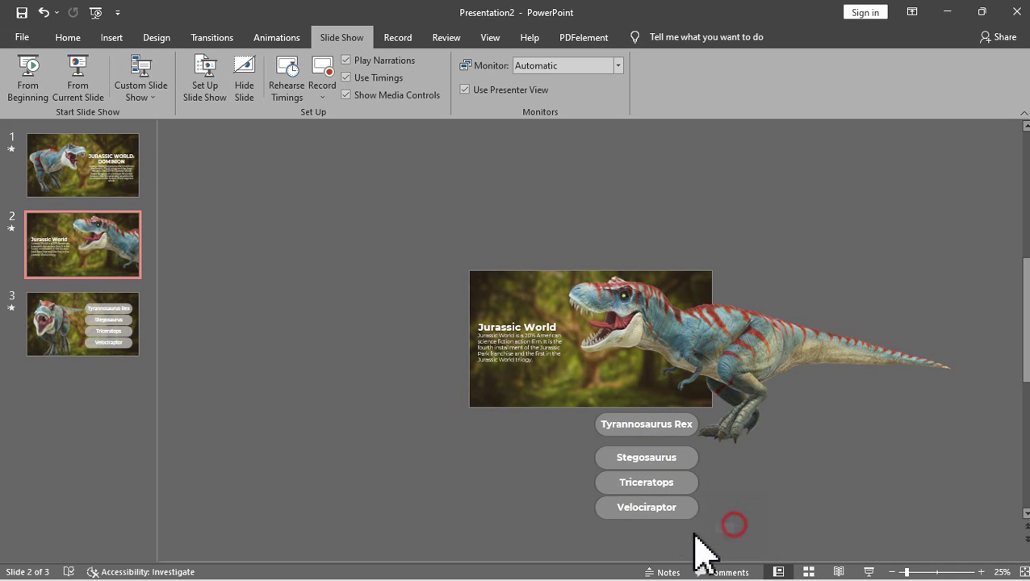
Step: Nudge the Triceratops and Velociraptor labels down to widen the gap below Stegosaurus
{"action": "left_click_drag", "start_coordinate": [700, 533], "coordinate": [529, 464]}
{"action": "key", "text": "Down"}
{"action": "key", "text": "Down"}
{"action": "key", "text": "Down"}
{"action": "key", "text": "Down"}
{"action": "key", "text": "Down"}
{"action": "key", "text": "Down"}
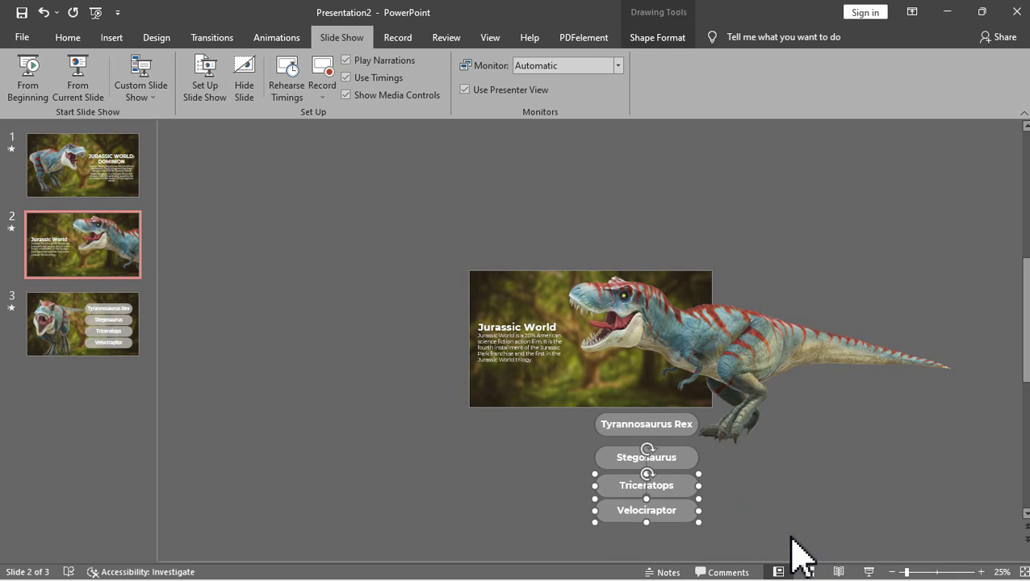
Step: Nudge the Velociraptor label down to leave a gap below Triceratops
{"action": "left_click", "coordinate": [770, 539]}
{"action": "left_click_drag", "start_coordinate": [730, 557], "coordinate": [539, 500]}
{"action": "key", "text": "Down"}
{"action": "key", "text": "Down"}
{"action": "key", "text": "Down"}
{"action": "key", "text": "Down"}
{"action": "key", "text": "Down"}
{"action": "key", "text": "Down"}
{"action": "key", "text": "Down"}
Step: Play the slide show to check how the staggered labels morph into slide 3
{"action": "left_click", "coordinate": [843, 510]}
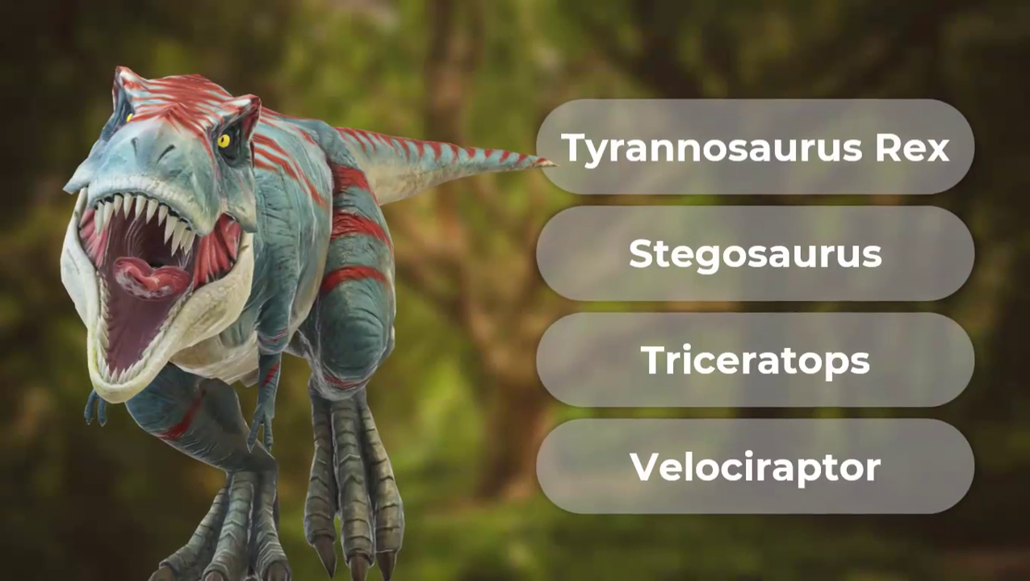
{"action": "key", "text": "Escape"}
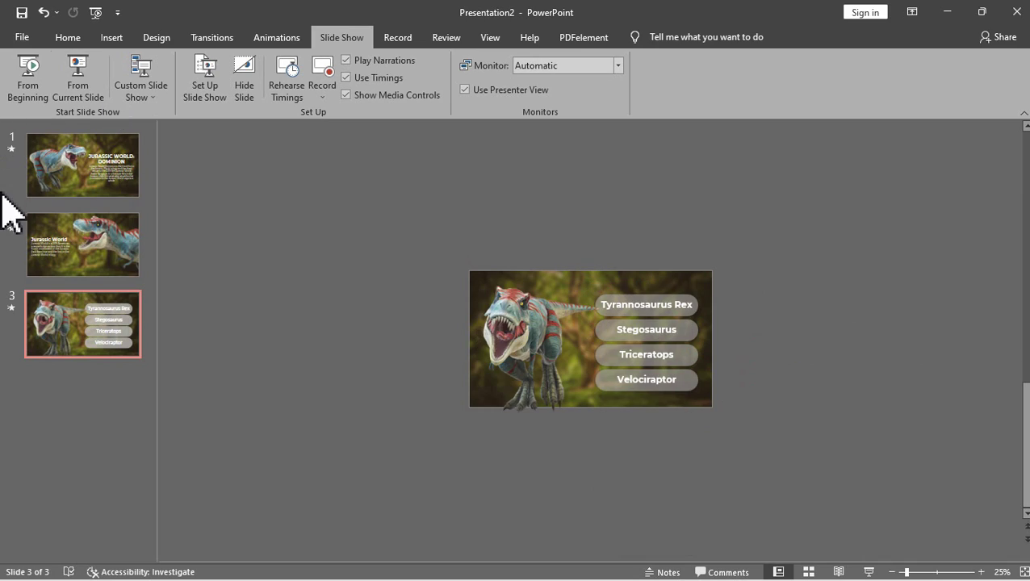
Step: Add a fourth slide after slide 3
{"action": "right_click", "coordinate": [91, 387]}
{"action": "left_click", "coordinate": [141, 426]}
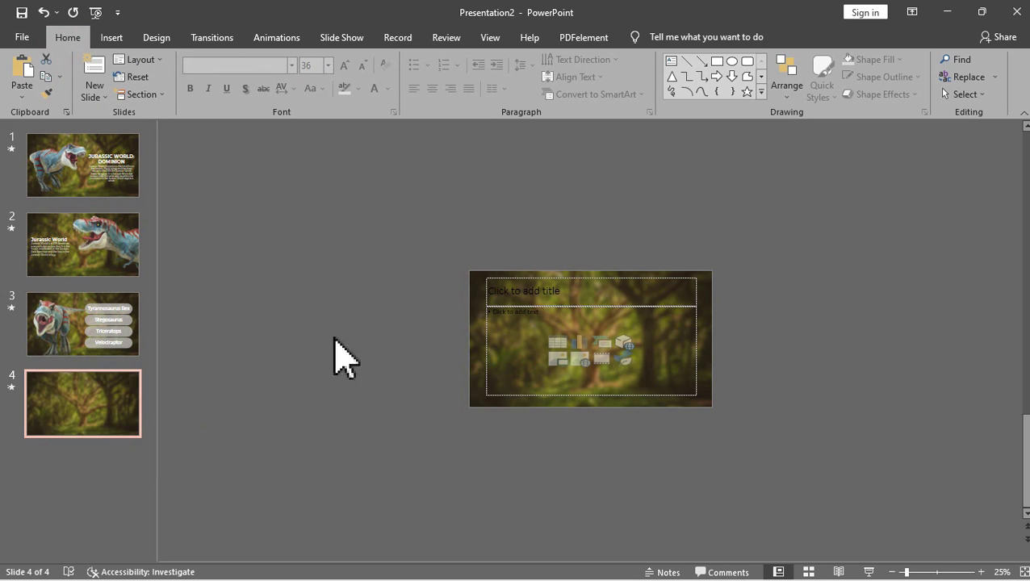
Step: Delete the empty title and content placeholders from slide 4
{"action": "left_click", "coordinate": [449, 253]}
{"action": "left_click_drag", "start_coordinate": [817, 472], "coordinate": [816, 476]}
{"action": "key", "text": "Delete"}
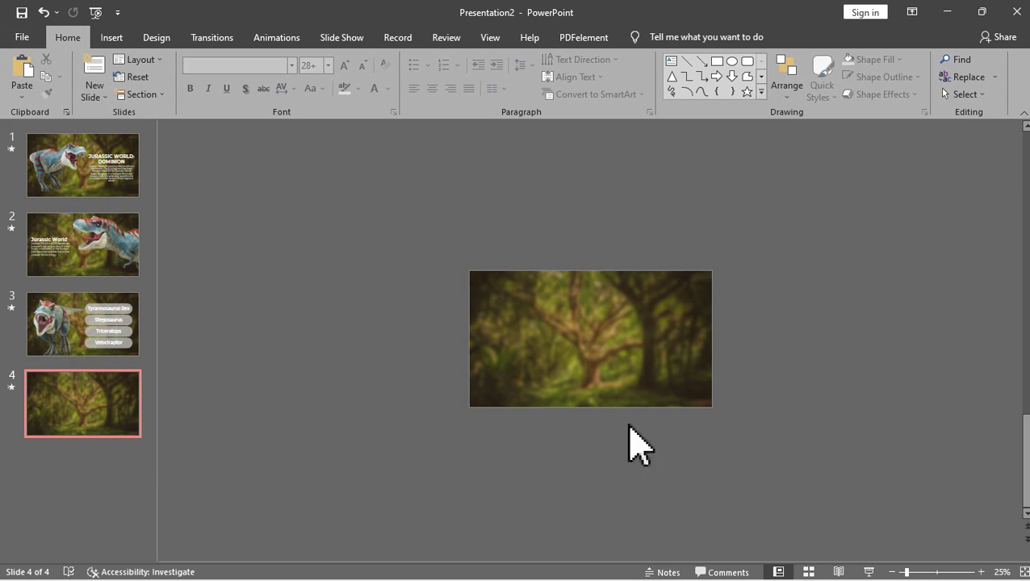
Step: Copy the T. rex model and the four dinosaur-name labels from slide 3 to slide 4
{"action": "left_click", "coordinate": [137, 331]}
{"action": "left_click_drag", "start_coordinate": [459, 256], "coordinate": [681, 440]}
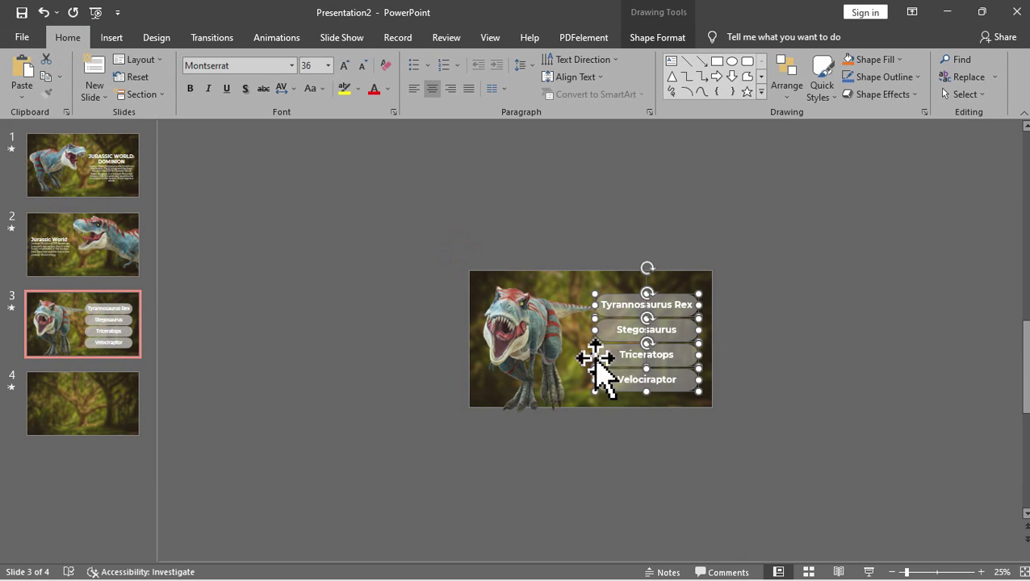
{"action": "right_click", "coordinate": [545, 330]}
{"action": "left_click", "coordinate": [593, 108]}
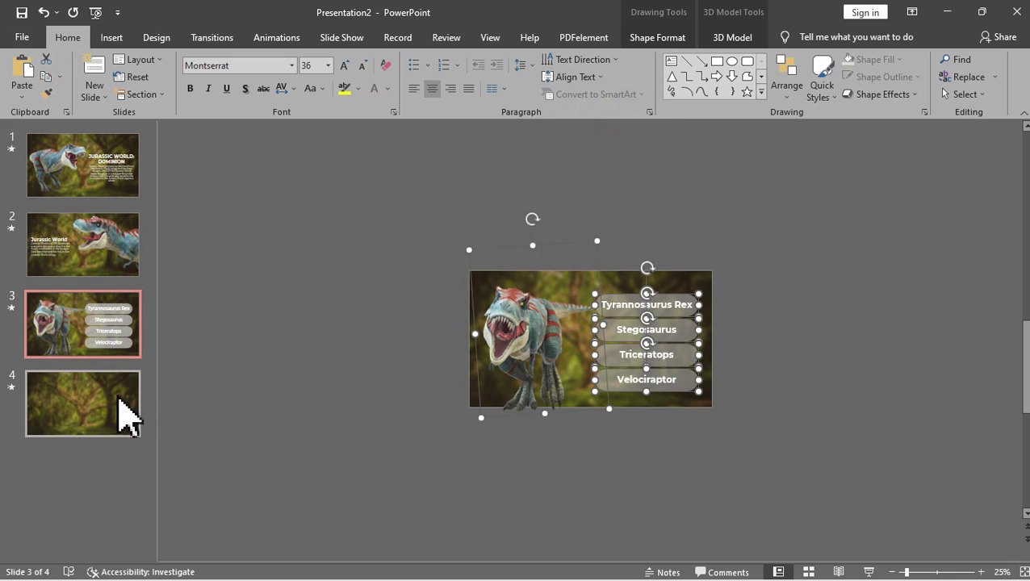
{"action": "left_click", "coordinate": [127, 414]}
{"action": "key", "text": "ctrl+v"}
{"action": "scroll", "coordinate": [661, 423], "scroll_direction": "up", "scroll_amount": 1}
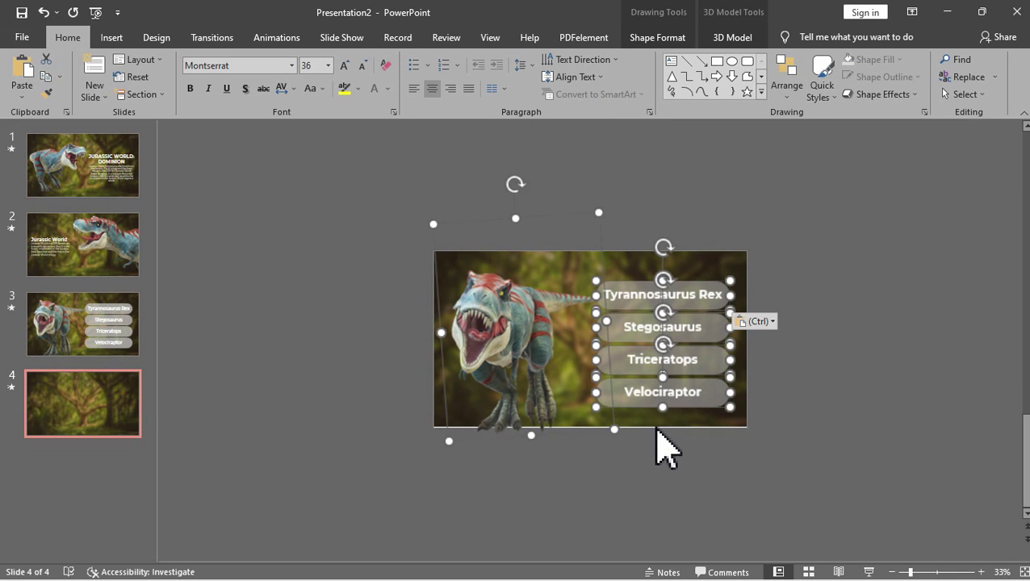
Step: Move the four dinosaur-name labels off slide 4, straight up above its upper edge
{"action": "left_click", "coordinate": [792, 363]}
{"action": "left_click_drag", "start_coordinate": [802, 454], "coordinate": [610, 277]}
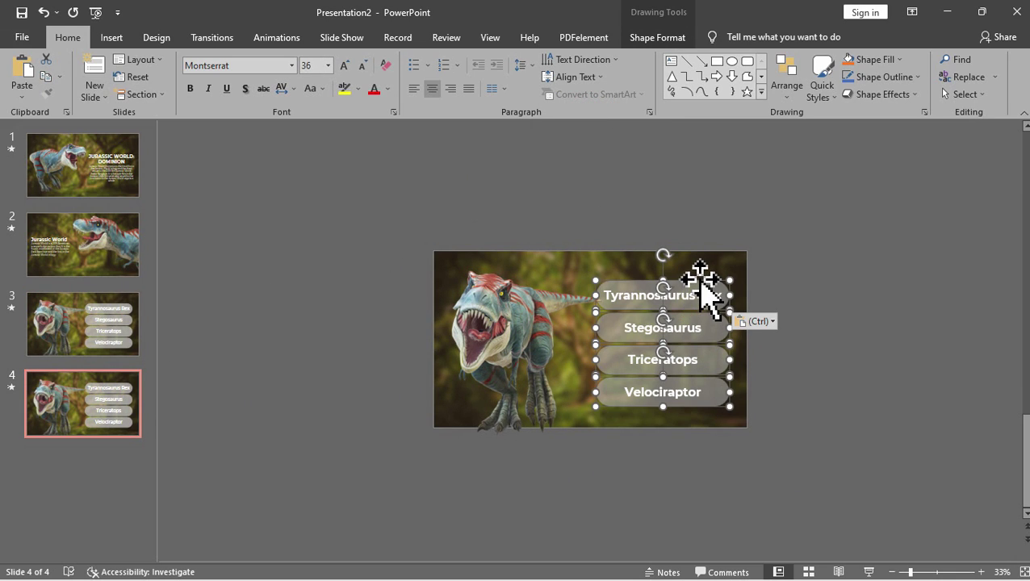
{"action": "left_click_drag", "start_coordinate": [699, 279], "coordinate": [692, 148]}
{"action": "key", "text": "ctrl+z"}
{"action": "left_click_drag", "start_coordinate": [705, 281], "coordinate": [704, 149]}
{"action": "scroll", "coordinate": [713, 230], "scroll_direction": "down", "scroll_amount": 1}
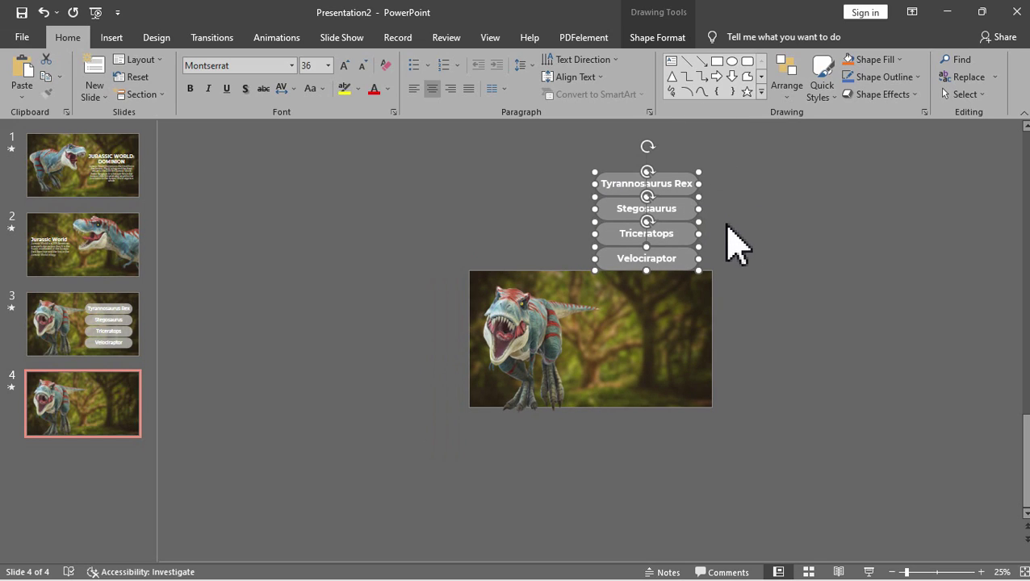
{"action": "key", "text": "Up"}
{"action": "key", "text": "Up"}
Step: Nudge the Tyrannosaurus Rex, Stegosaurus and Triceratops labels up to leave a gap above Velociraptor
{"action": "left_click_drag", "start_coordinate": [745, 246], "coordinate": [515, 142]}
{"action": "key", "text": "Up"}
{"action": "key", "text": "Up"}
{"action": "key", "text": "Up"}
{"action": "key", "text": "Up"}
{"action": "key", "text": "Up"}
{"action": "key", "text": "Up"}
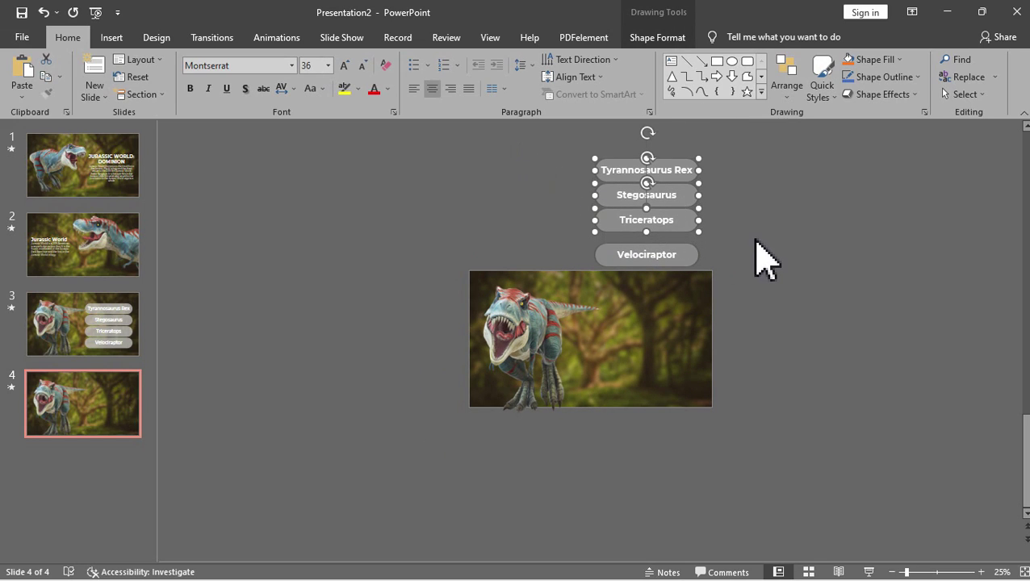
Step: Stagger the upper labels above slide 4 by raising Stegosaurus above Triceratops and Tyrannosaurus Rex above Stegosaurus
{"action": "left_click", "coordinate": [739, 218]}
{"action": "left_click_drag", "start_coordinate": [728, 204], "coordinate": [579, 156]}
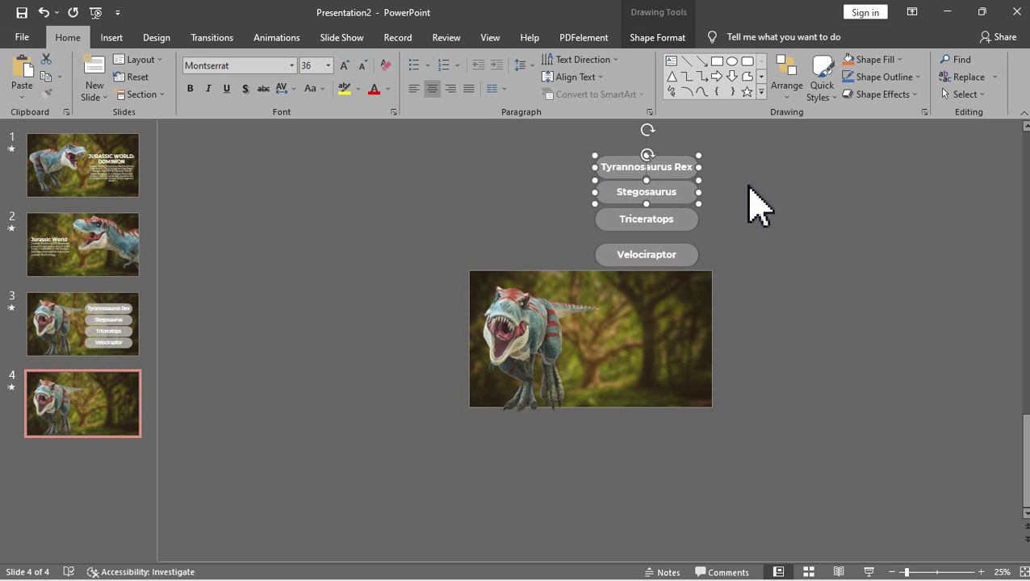
{"action": "left_click", "coordinate": [742, 179]}
{"action": "left_click", "coordinate": [602, 164]}
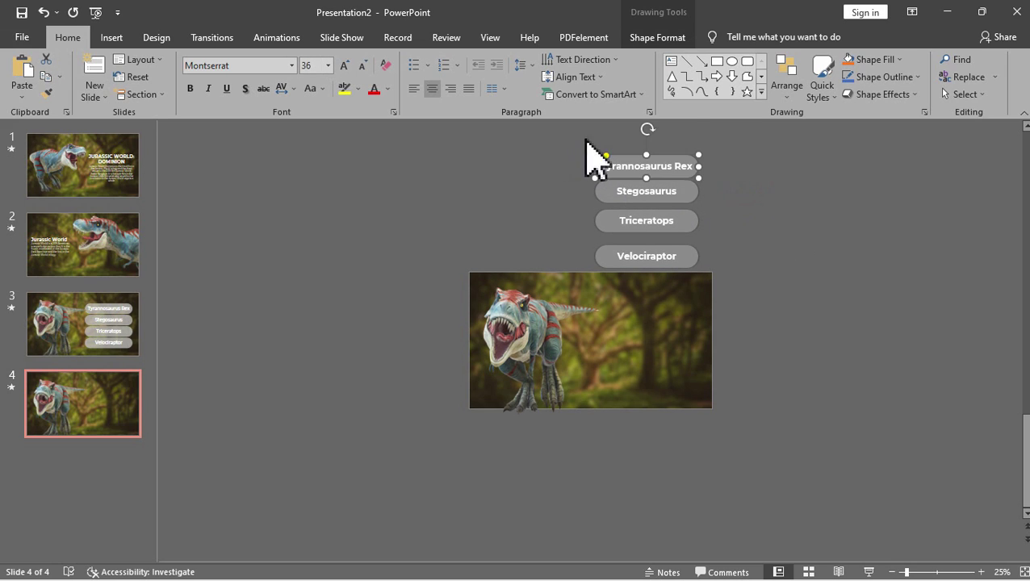
{"action": "left_click", "coordinate": [829, 240]}
{"action": "scroll", "coordinate": [680, 390], "scroll_direction": "up", "scroll_amount": 1}
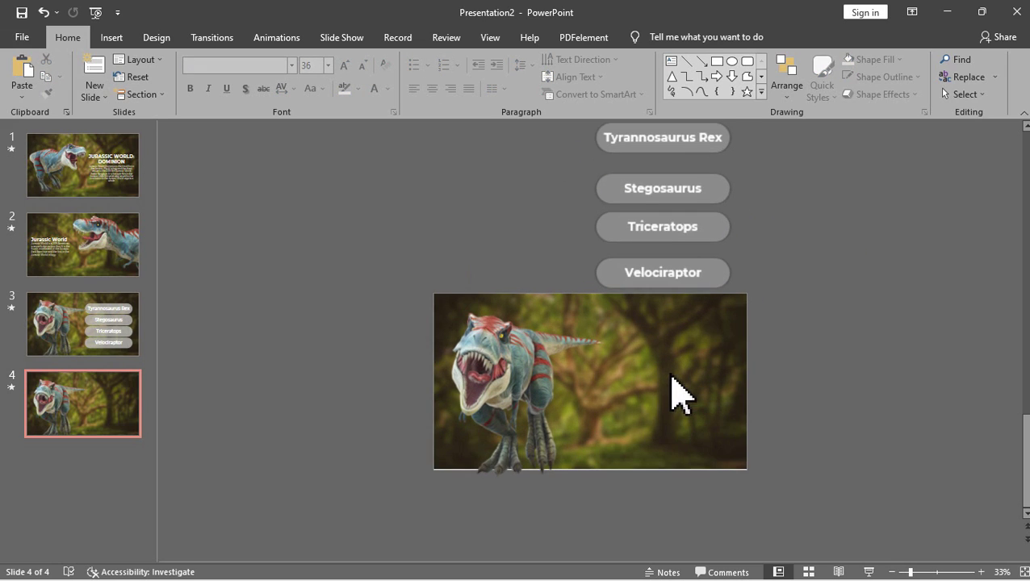
Step: Rotate the T. rex on slide 4 to face right, and place it smaller near the slide's centre
{"action": "scroll", "coordinate": [680, 391], "scroll_direction": "up", "scroll_amount": 1}
{"action": "left_click", "coordinate": [102, 412]}
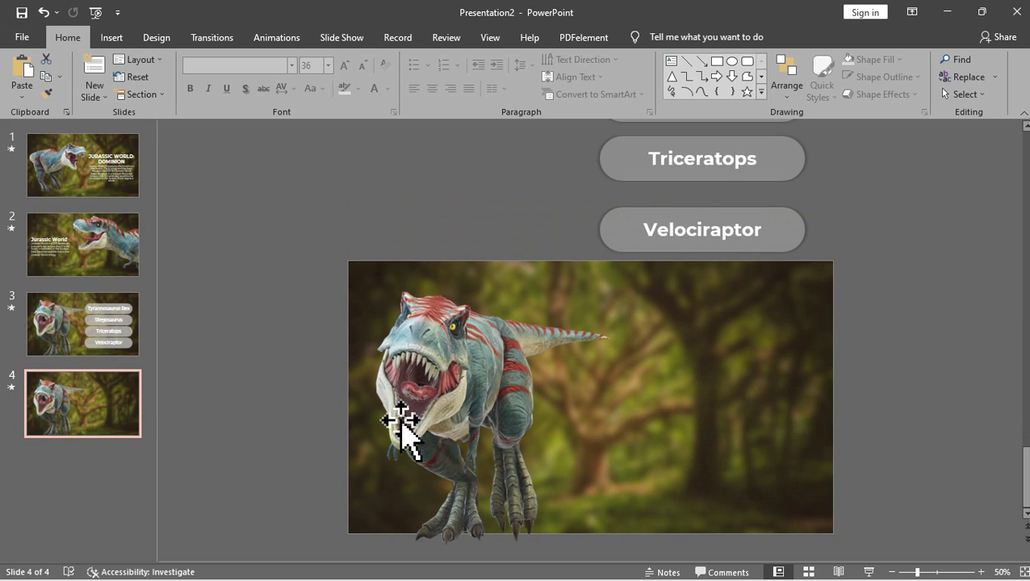
{"action": "left_click_drag", "start_coordinate": [603, 201], "coordinate": [561, 264]}
{"action": "left_click_drag", "start_coordinate": [507, 334], "coordinate": [570, 260]}
{"action": "left_click_drag", "start_coordinate": [636, 389], "coordinate": [627, 406]}
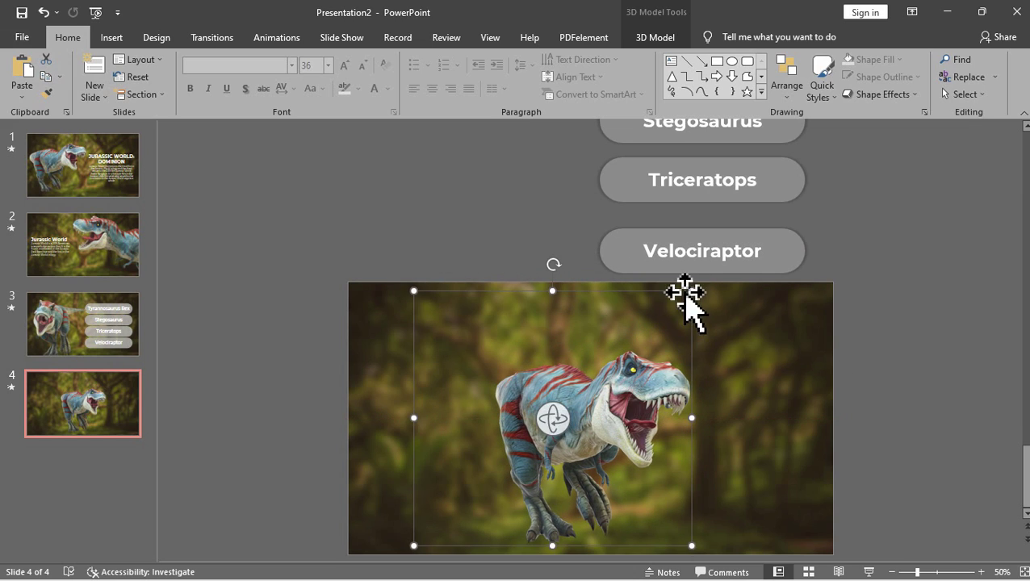
{"action": "left_click_drag", "start_coordinate": [691, 290], "coordinate": [656, 309]}
{"action": "left_click_drag", "start_coordinate": [611, 412], "coordinate": [628, 401]}
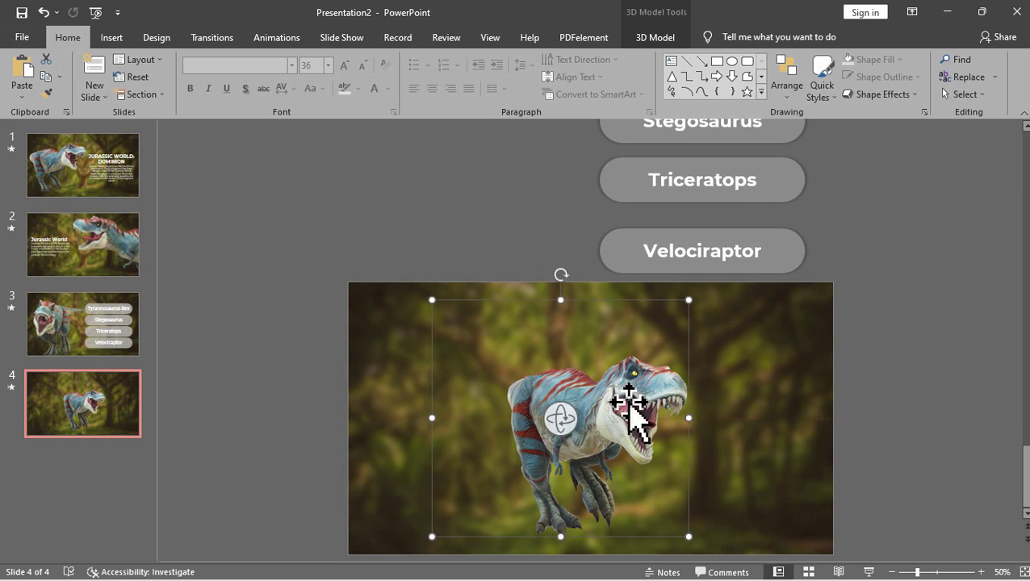
Step: Paste the four JURASSIC WORLD: DOMINION title and description blocks on slide 4 and nudge the T. rex left between them
{"action": "key", "text": "ctrl+v"}
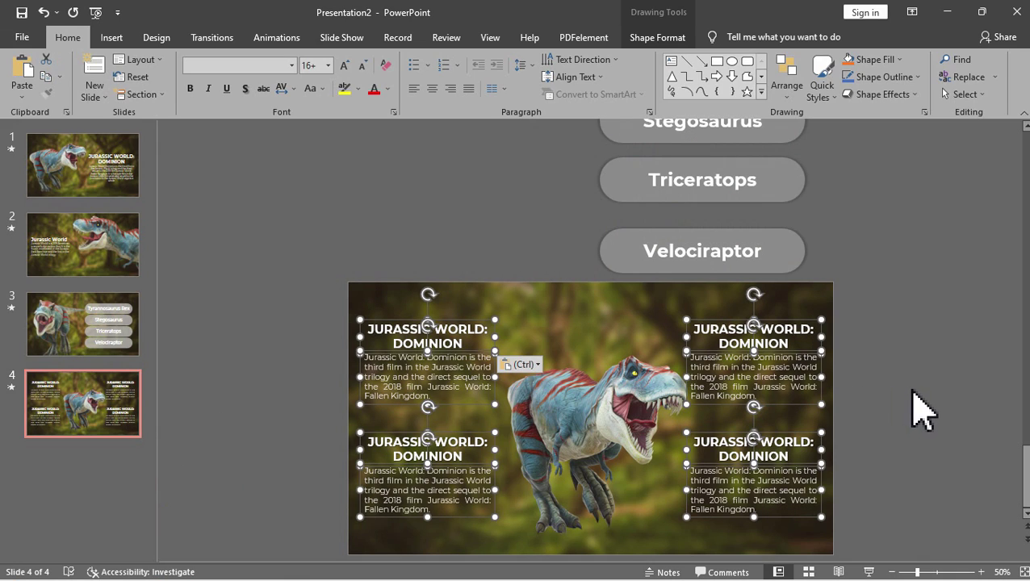
{"action": "left_click", "coordinate": [658, 390]}
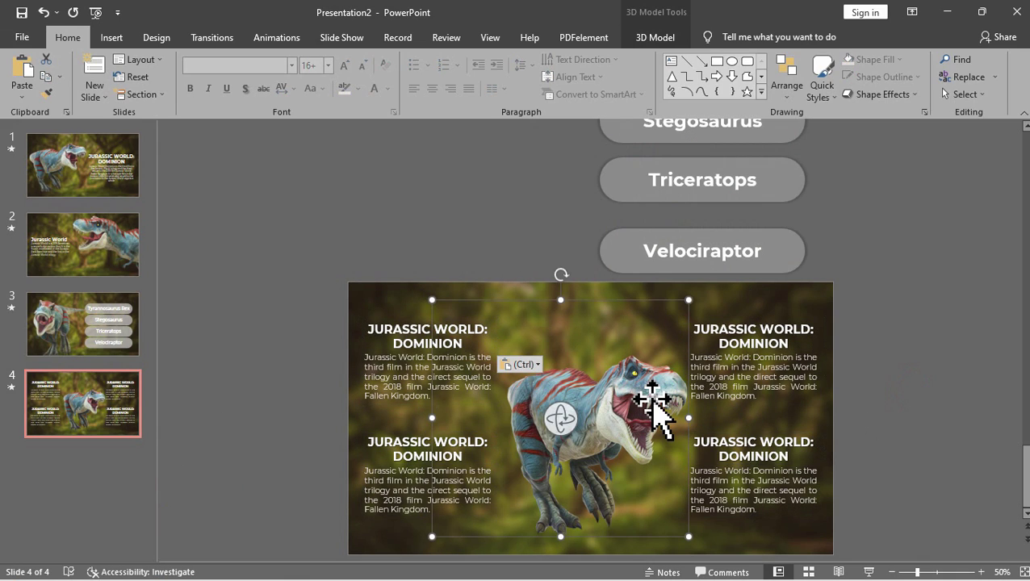
{"action": "key", "text": "Left"}
{"action": "key", "text": "Left"}
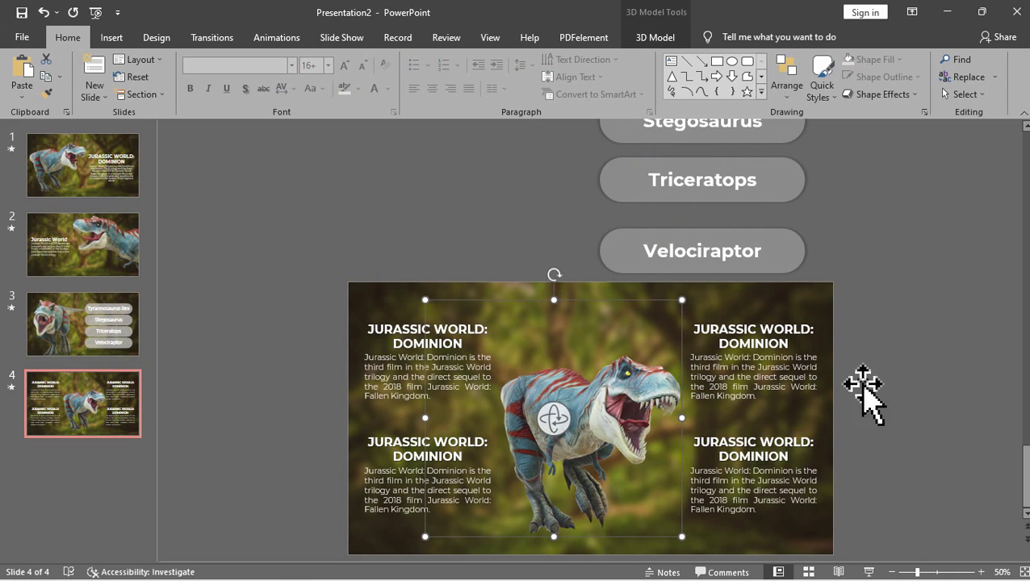
{"action": "left_click", "coordinate": [893, 374]}
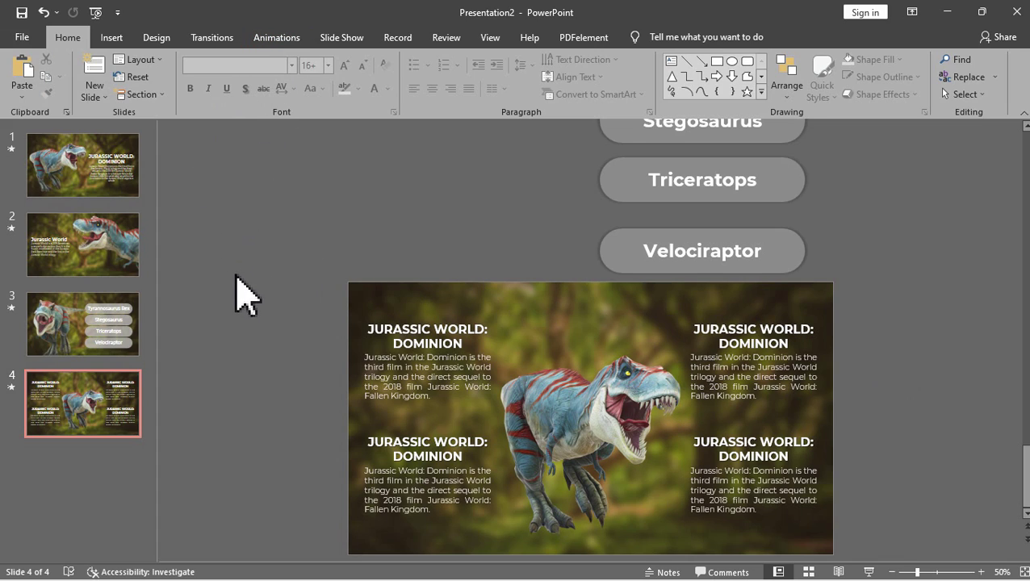
Step: Play the slide show from the beginning to check the morph into slide 4
{"action": "left_click", "coordinate": [115, 448]}
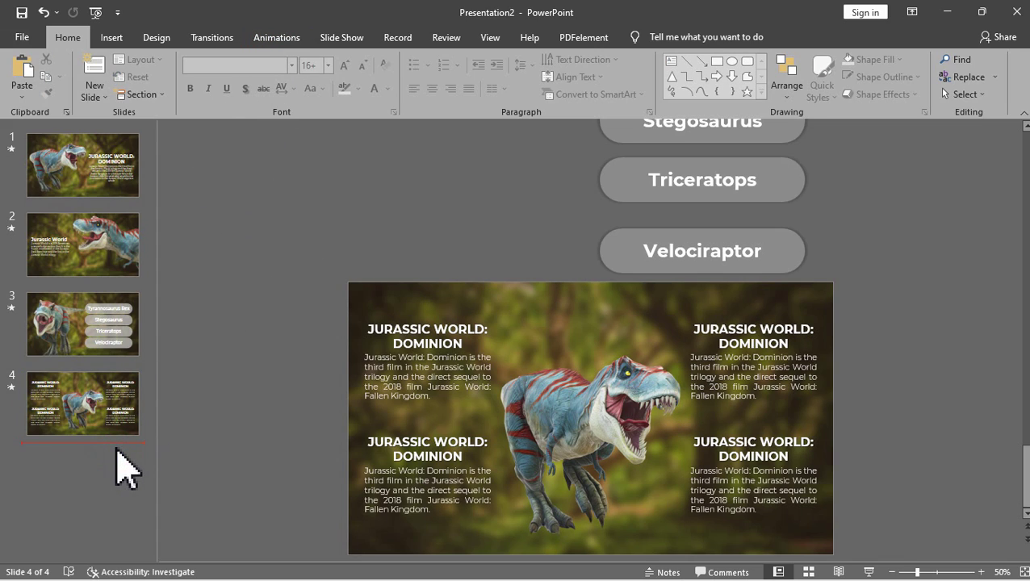
{"action": "left_click", "coordinate": [342, 37]}
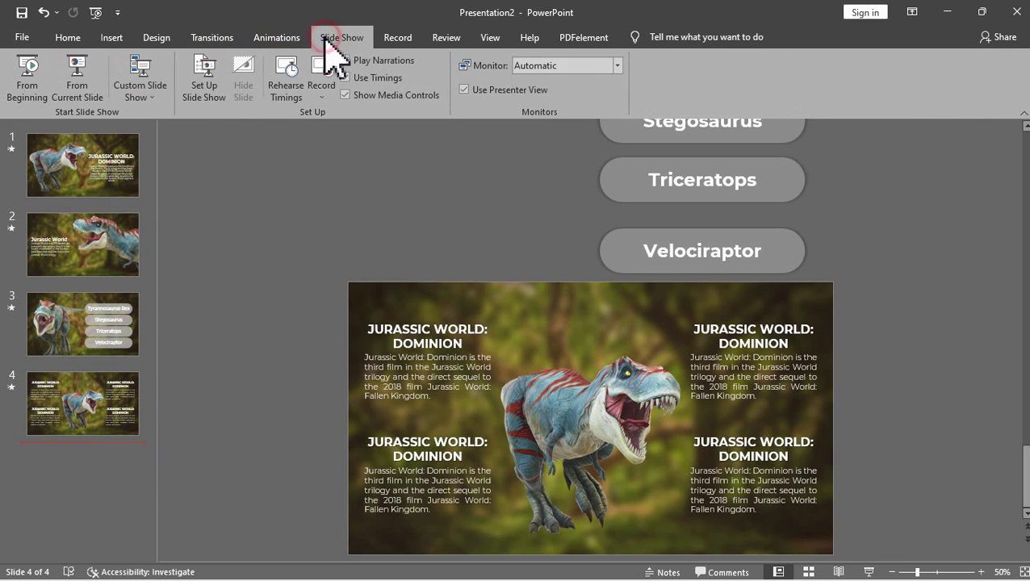
{"action": "left_click", "coordinate": [32, 77]}
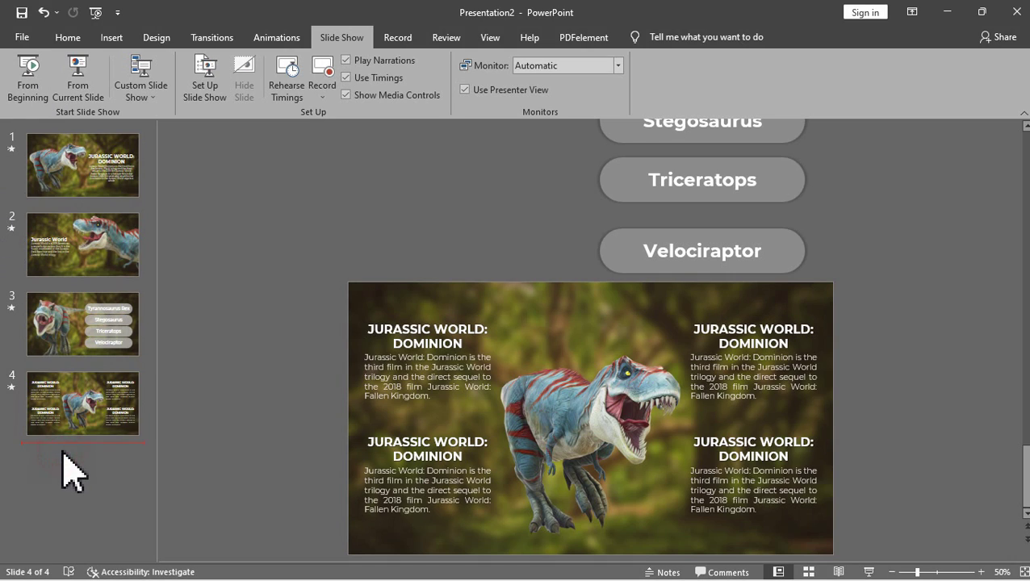
Step: Add a fifth slide after slide 4 and delete its title and content placeholders
{"action": "right_click", "coordinate": [85, 456]}
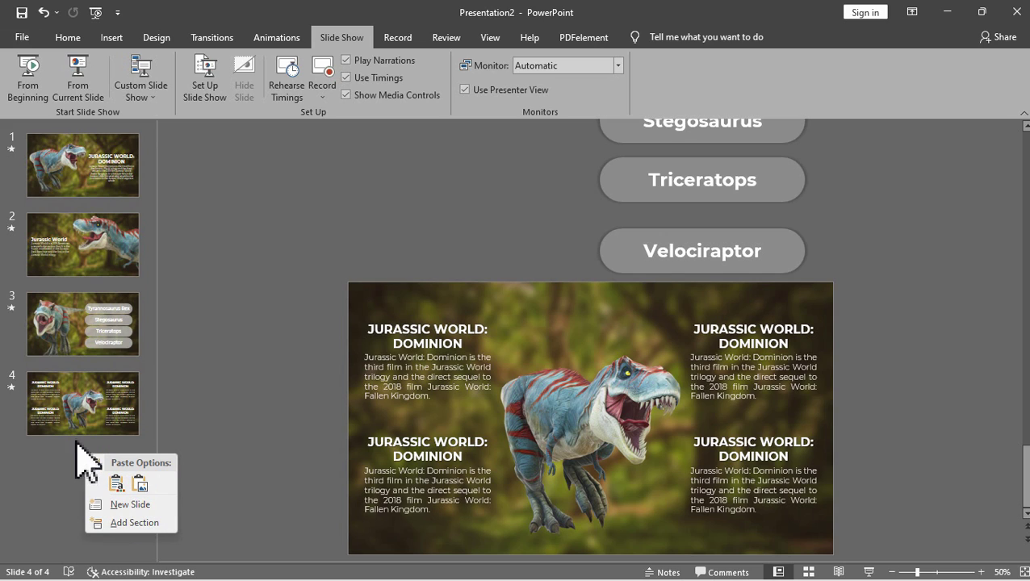
{"action": "left_click", "coordinate": [129, 504]}
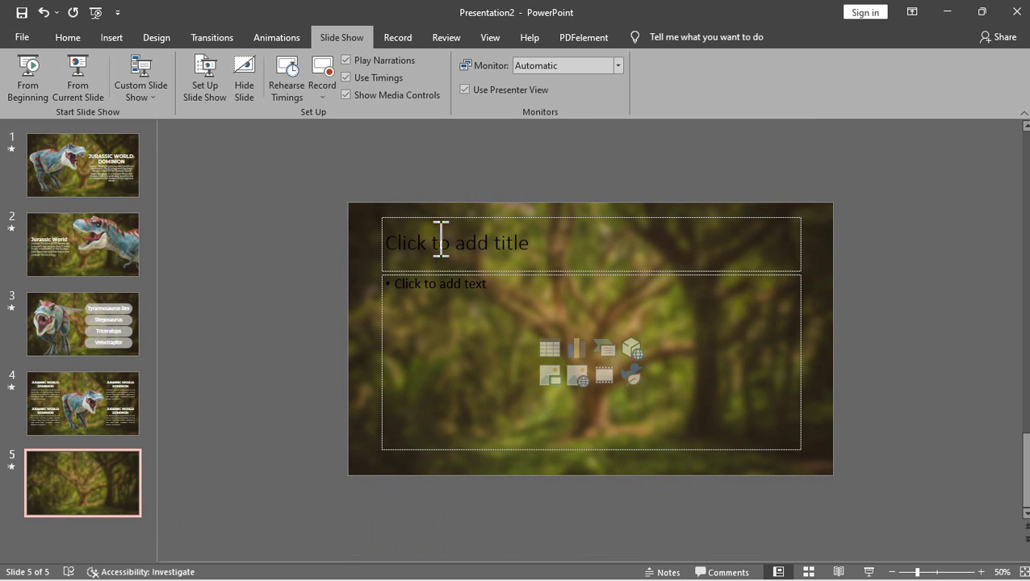
{"action": "left_click_drag", "start_coordinate": [369, 218], "coordinate": [818, 524]}
{"action": "key", "text": "Delete"}
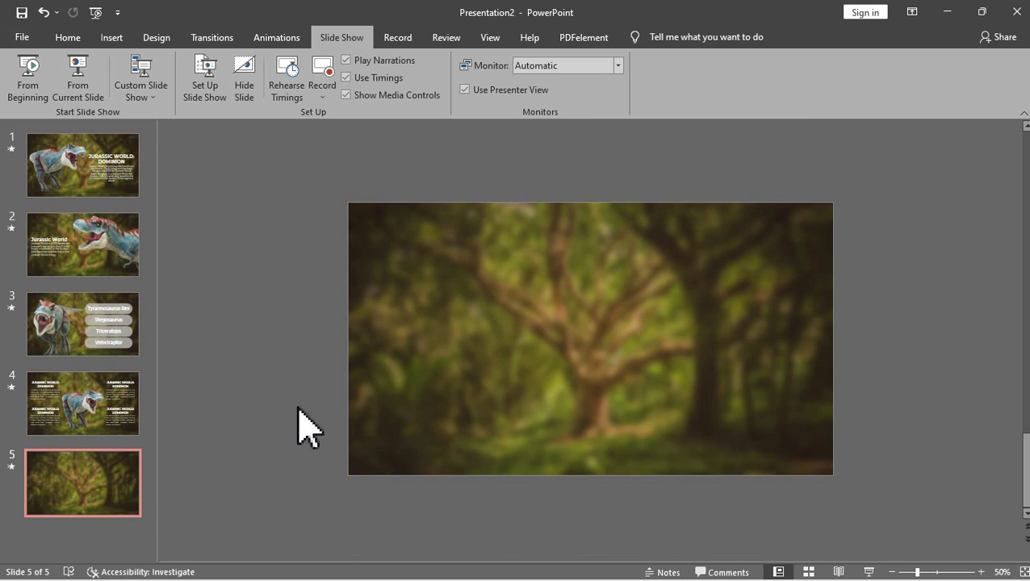
Step: Copy the T. rex model from slide 4 to slide 5
{"action": "left_click", "coordinate": [87, 412]}
{"action": "left_click", "coordinate": [641, 399]}
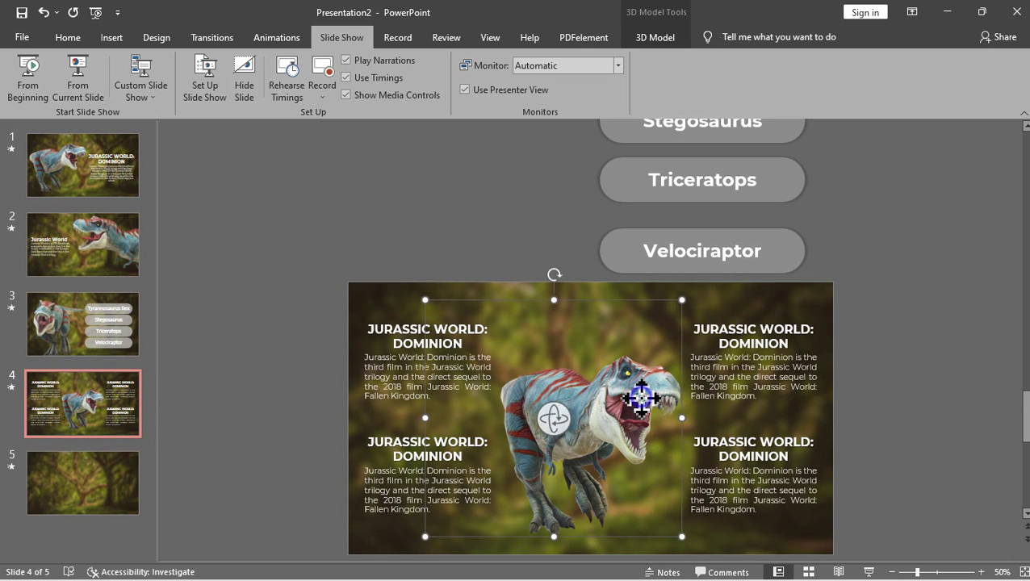
{"action": "right_click", "coordinate": [643, 390]}
{"action": "left_click", "coordinate": [681, 177]}
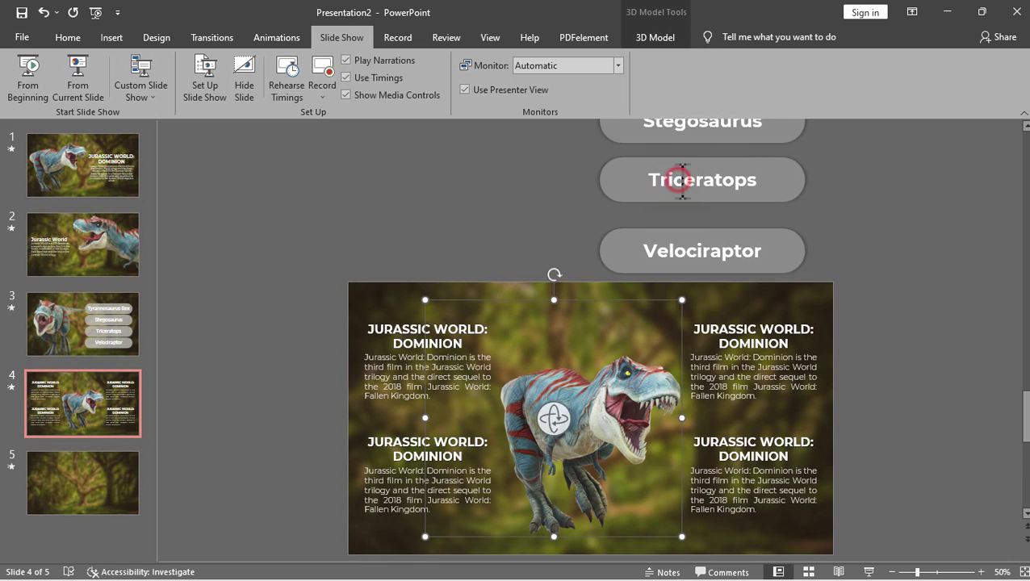
{"action": "left_click", "coordinate": [121, 500]}
{"action": "key", "text": "ctrl+v"}
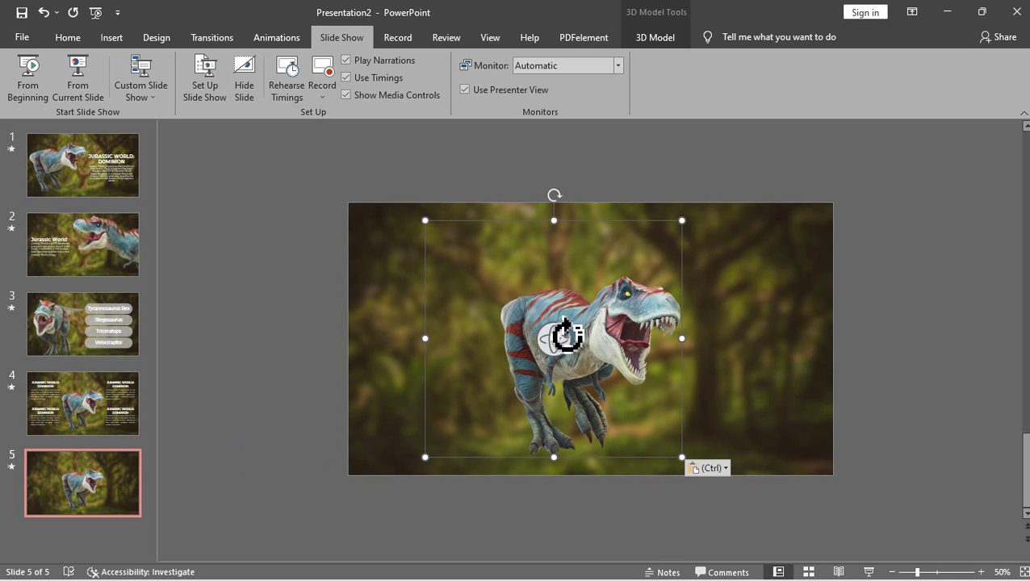
Step: Place the T. rex slightly enlarged in the left half of slide 5 and apply its Scene 3 model animation
{"action": "left_click_drag", "start_coordinate": [646, 311], "coordinate": [529, 305]}
{"action": "left_click_drag", "start_coordinate": [564, 223], "coordinate": [592, 210]}
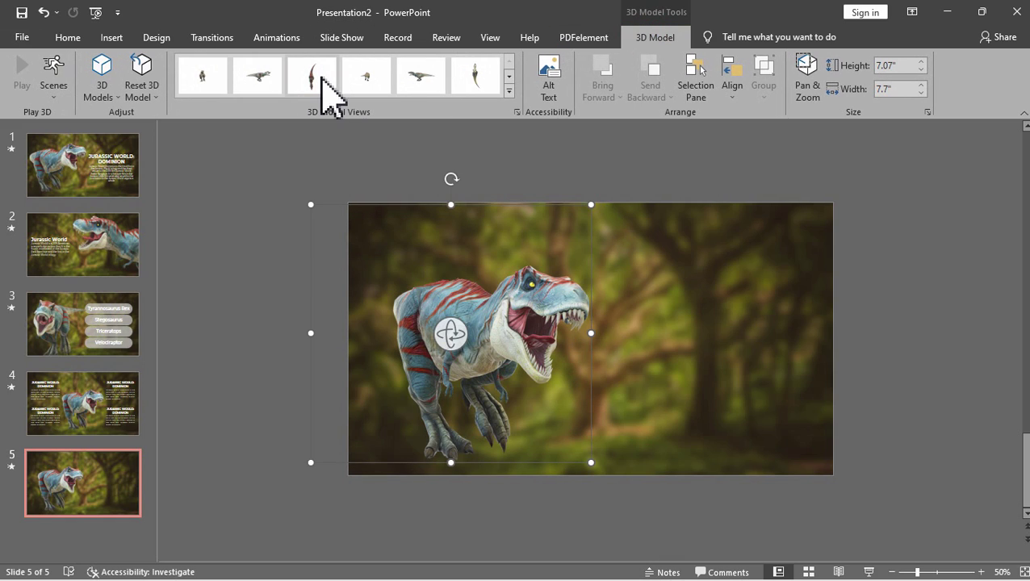
{"action": "left_click", "coordinate": [53, 95]}
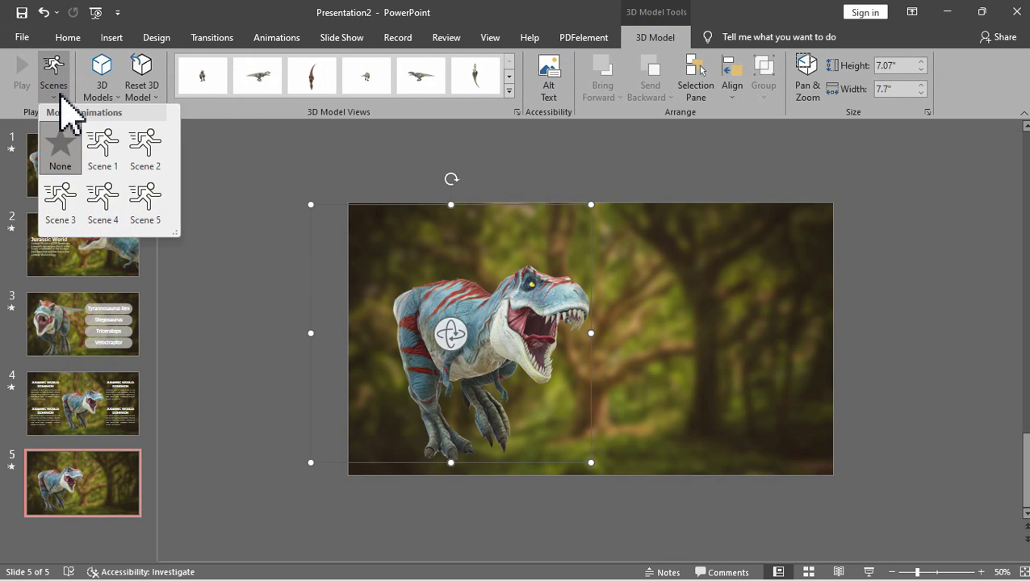
{"action": "left_click", "coordinate": [63, 197]}
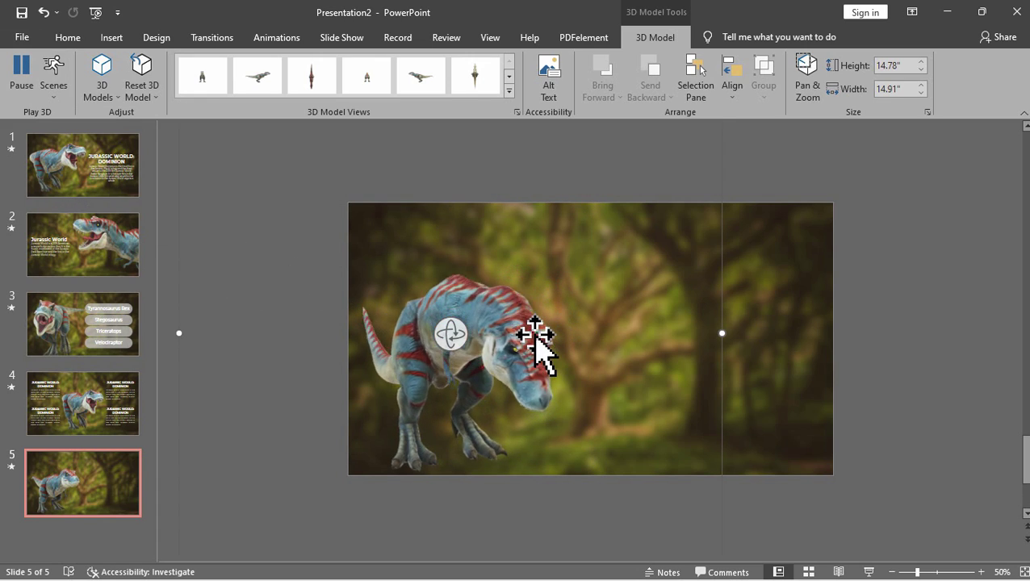
{"action": "left_click_drag", "start_coordinate": [536, 397], "coordinate": [547, 368]}
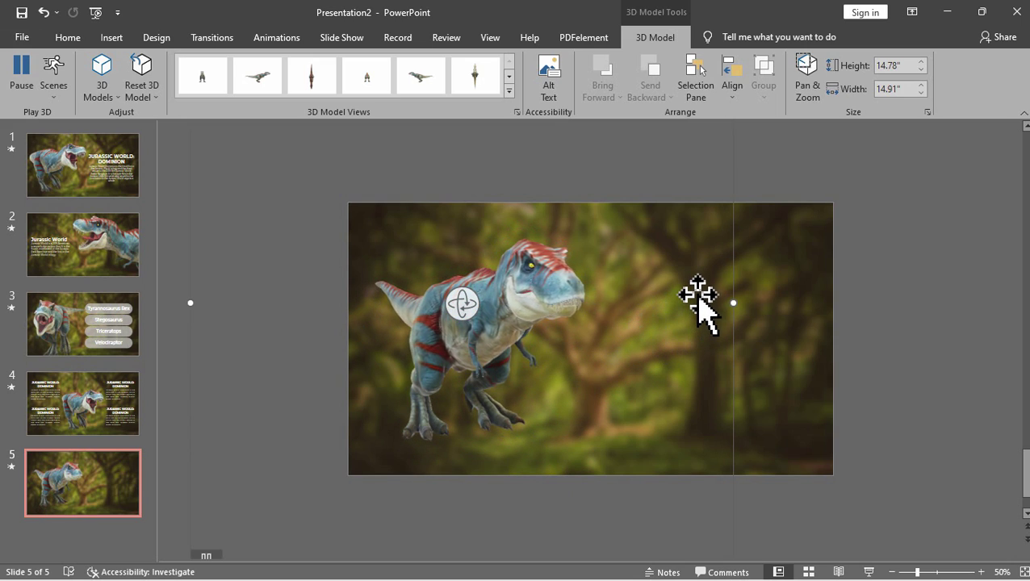
Step: Paste the rounded "Thank you for listening!" label to the right of the T. rex on slide 5
{"action": "left_click", "coordinate": [880, 278]}
{"action": "key", "text": "ctrl+v"}
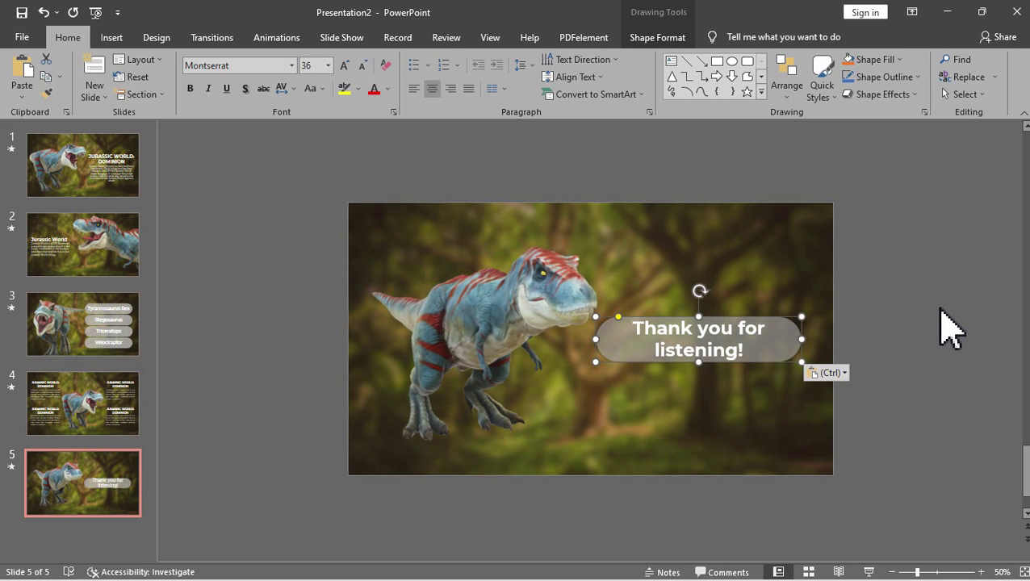
{"action": "left_click", "coordinate": [941, 309]}
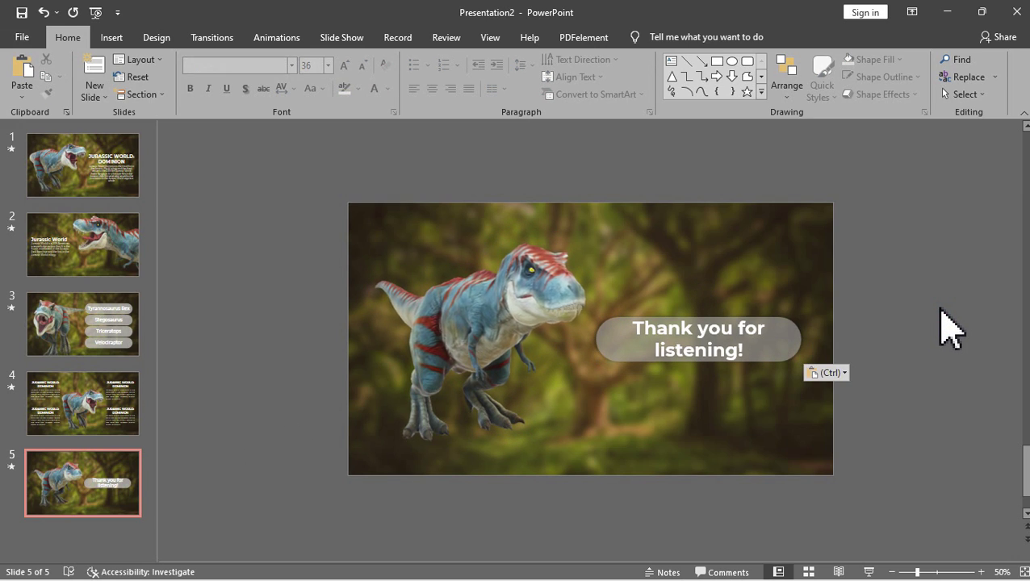
Step: Play the slide show to check the closing slide, and replay it from slide 1 to check all the morph transitions
{"action": "left_click", "coordinate": [128, 411]}
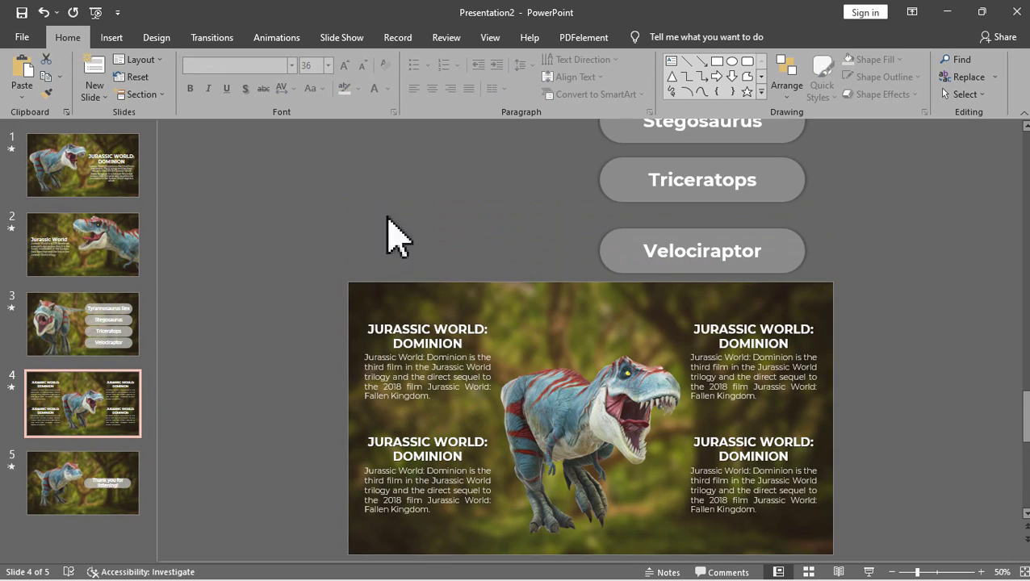
{"action": "left_click", "coordinate": [341, 37]}
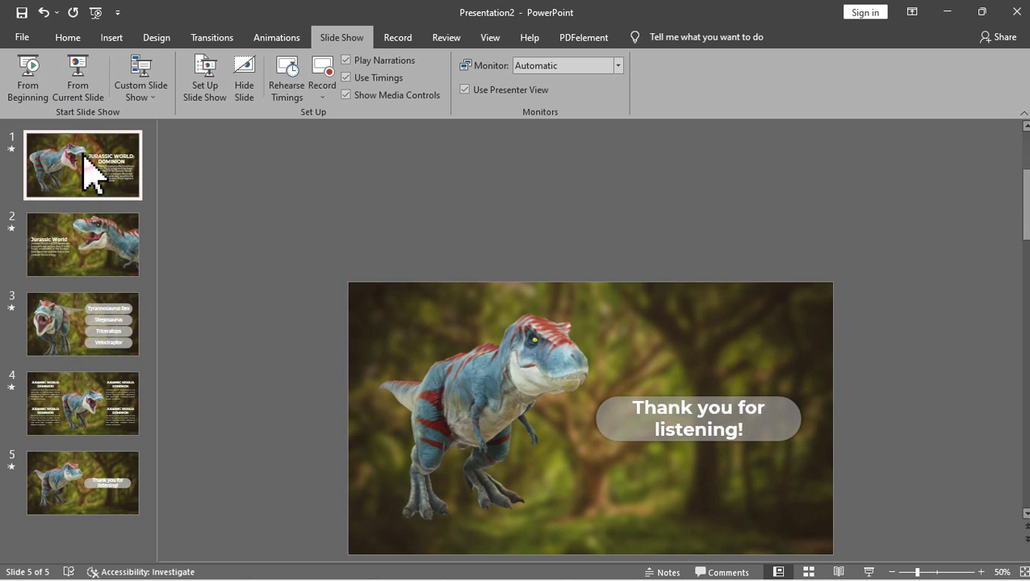
{"action": "left_click", "coordinate": [66, 38]}
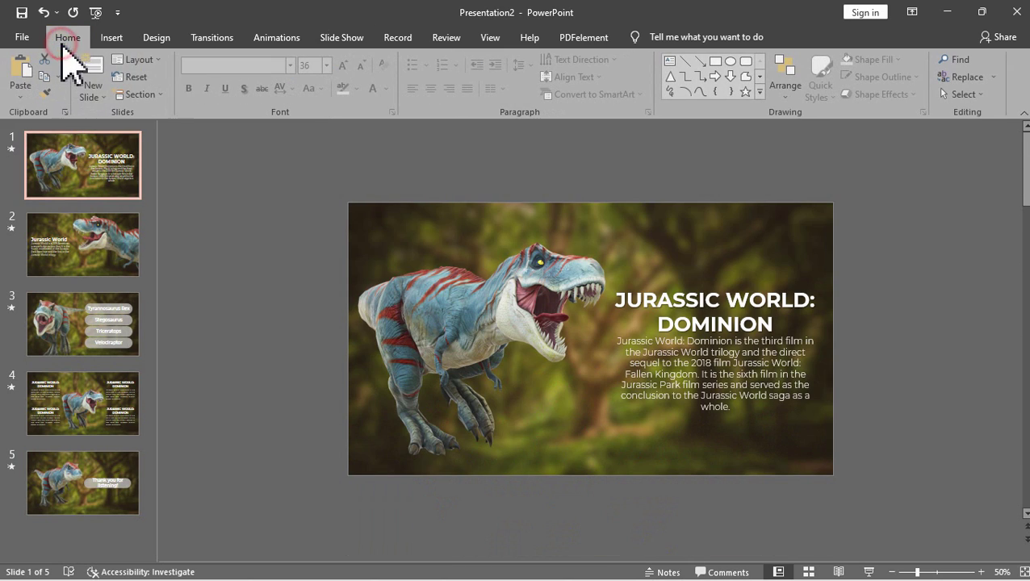
{"action": "left_click", "coordinate": [339, 38]}
{"action": "left_click", "coordinate": [28, 95]}
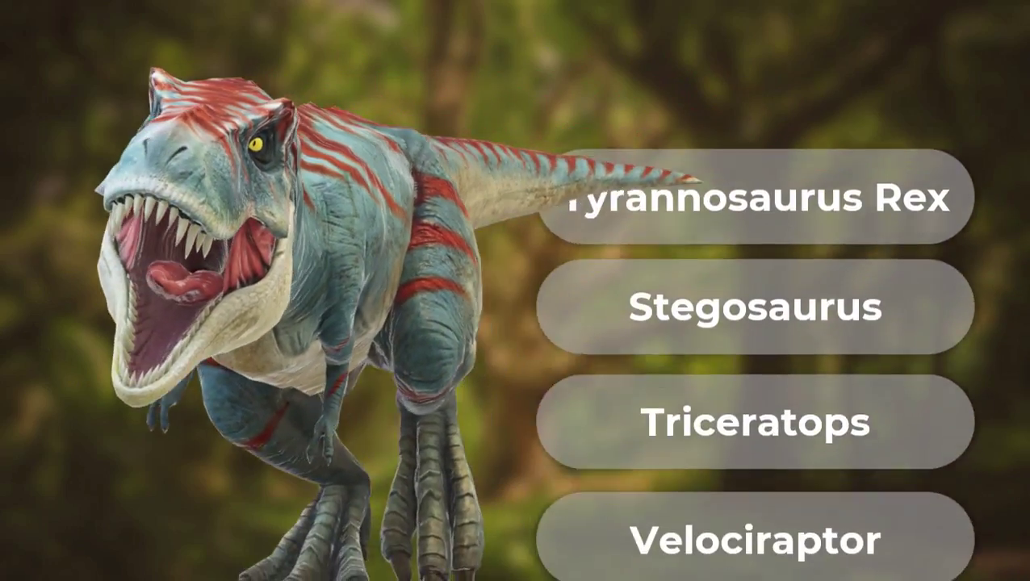
{"action": "key", "text": "Right"}
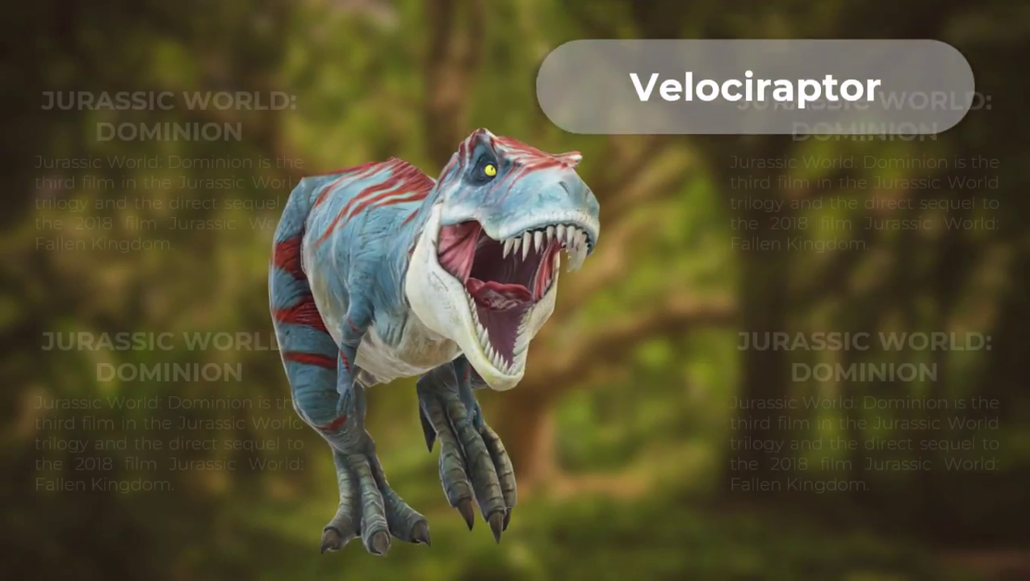